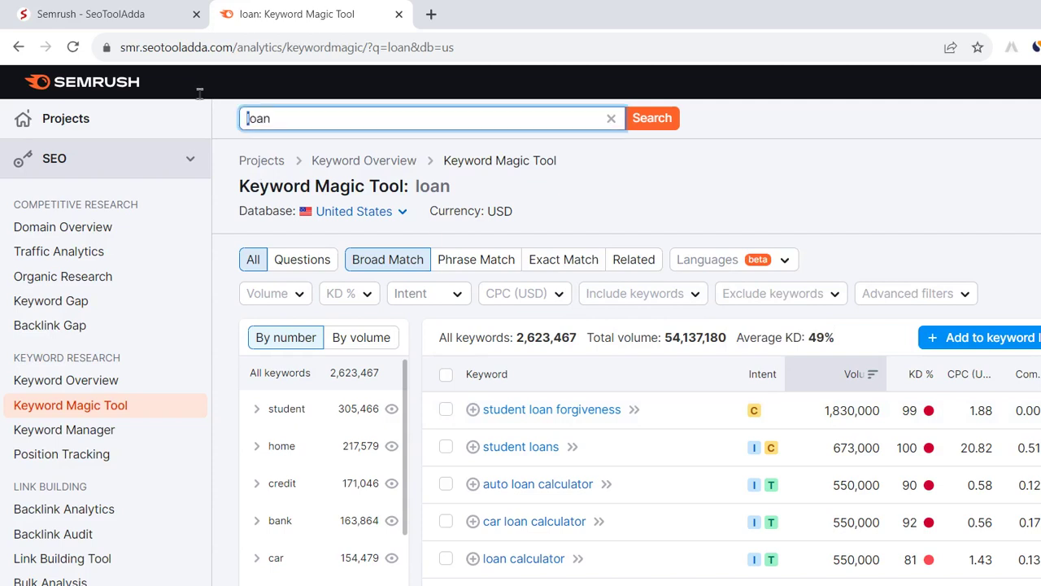
- Examine the seed keyword "loan" and its summary figures for keyword count, total volume and average keyword difficulty
click(636, 147)
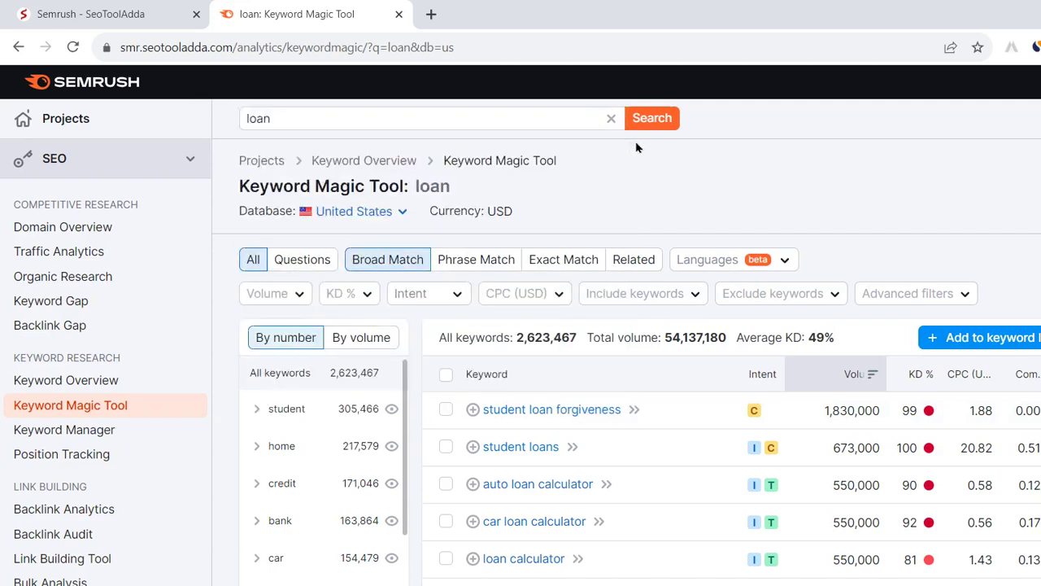
mouse_move(204, 91)
mouse_down()
mouse_move(223, 93)
mouse_move(210, 93)
mouse_up()
click(265, 92)
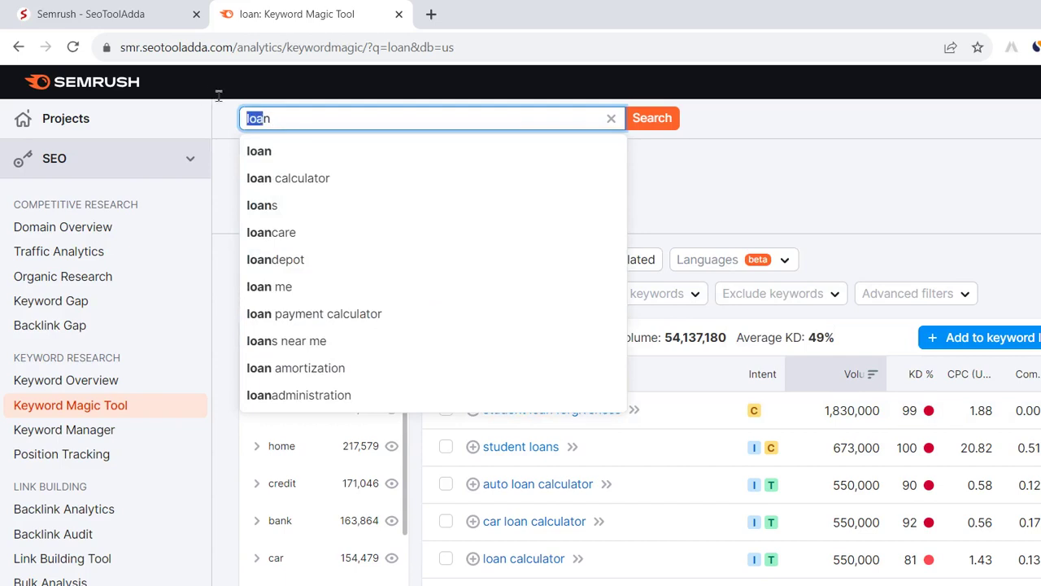
click(592, 152)
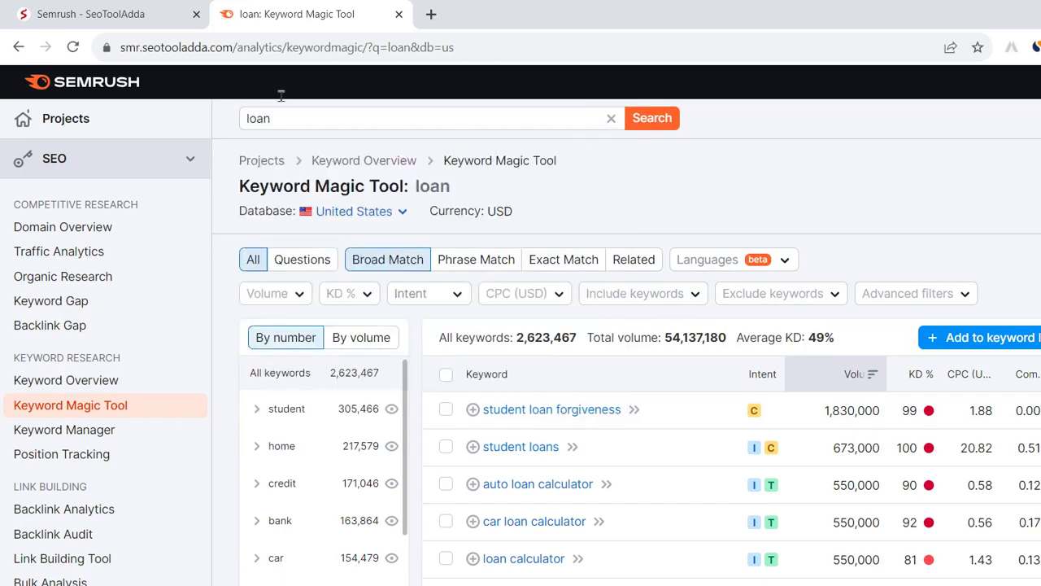
click(262, 94)
click(720, 128)
drag(536, 265, 579, 272)
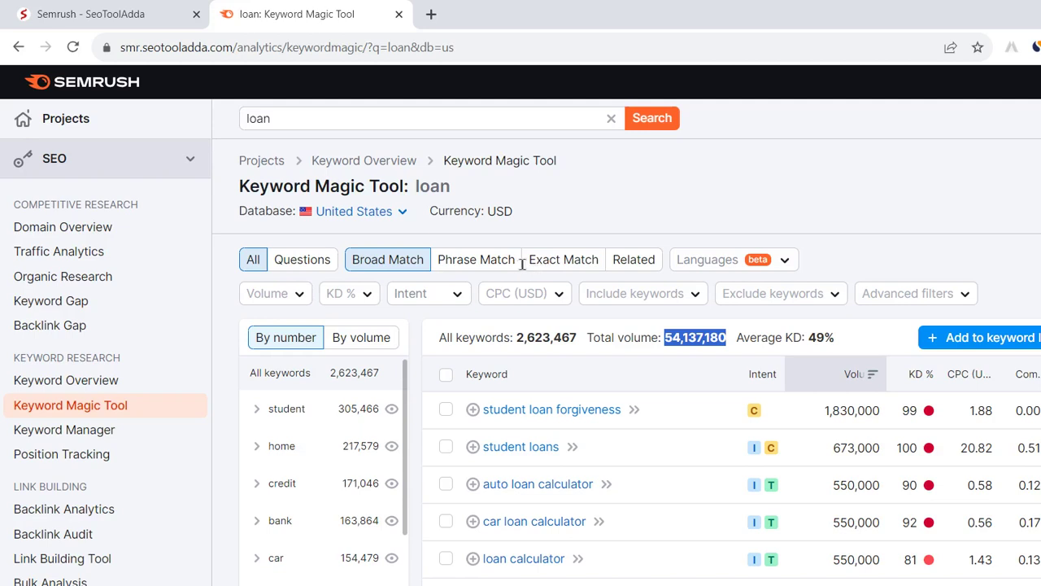
drag(416, 265, 470, 275)
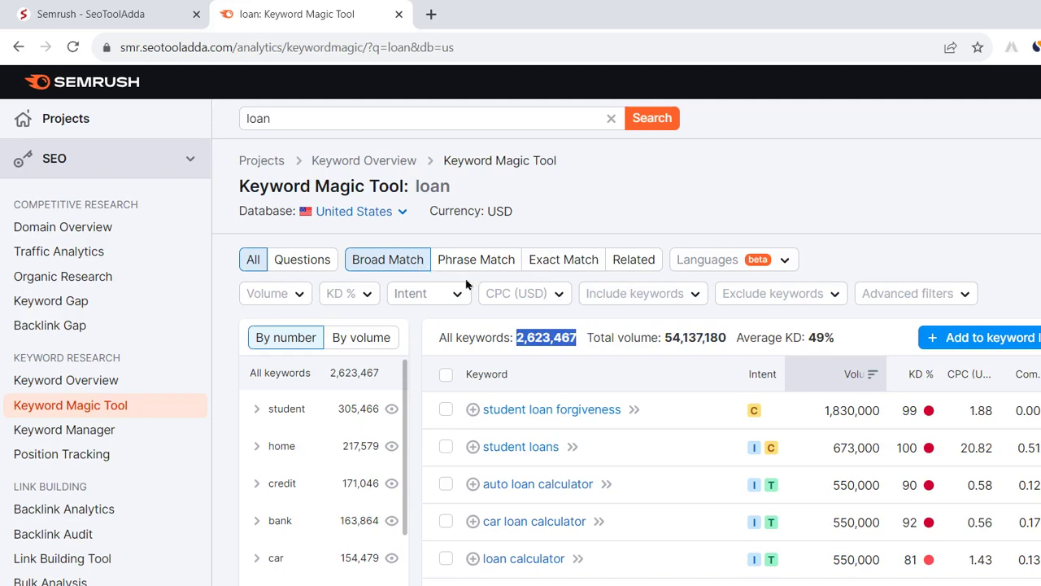
click(609, 340)
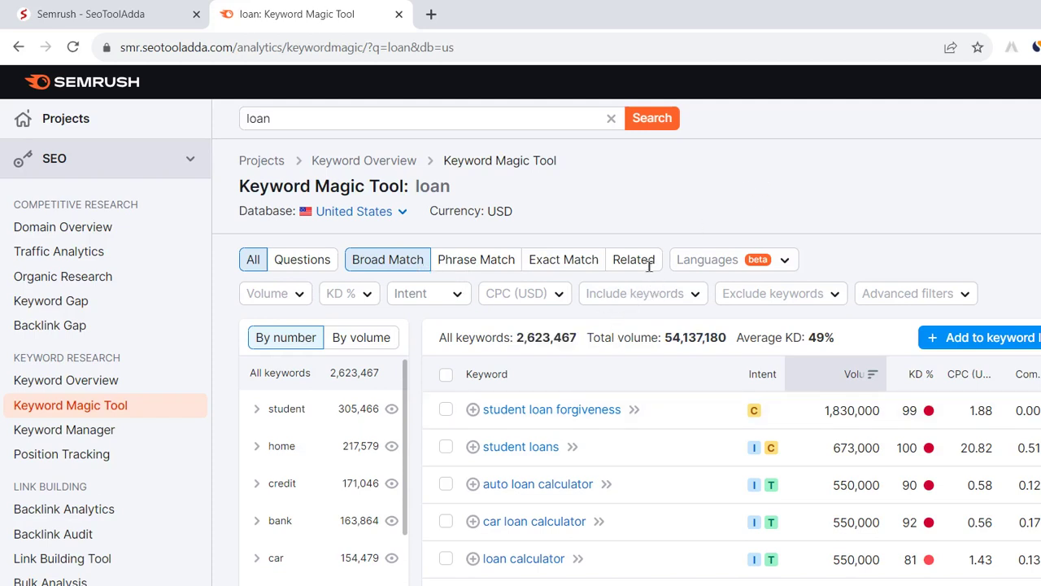
drag(651, 266, 663, 270)
click(713, 201)
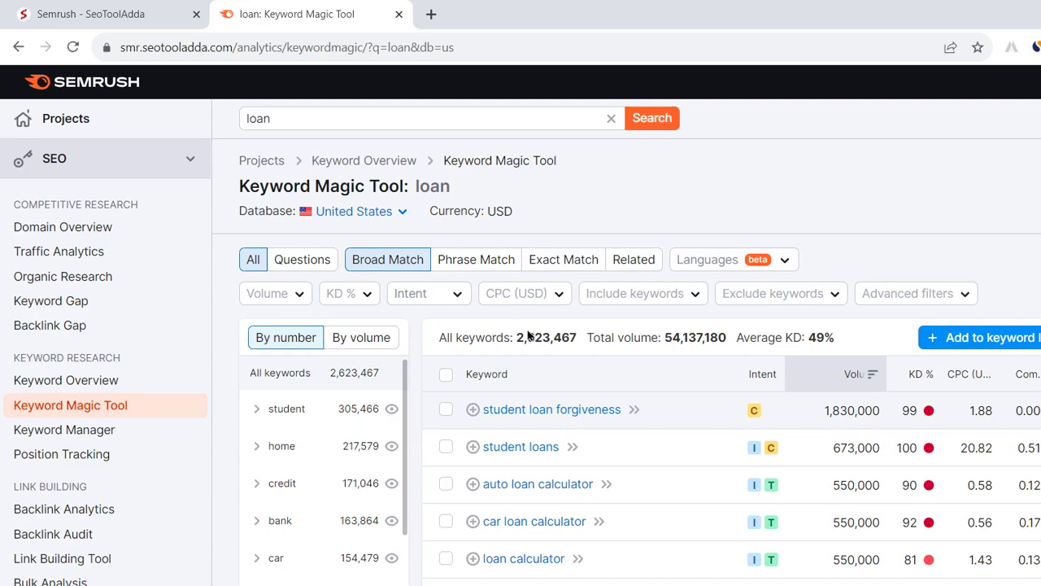
- Examine the "student loan forgiveness" keyword and compare search volumes and CPC values down the list of loan keywords
drag(526, 332, 385, 323)
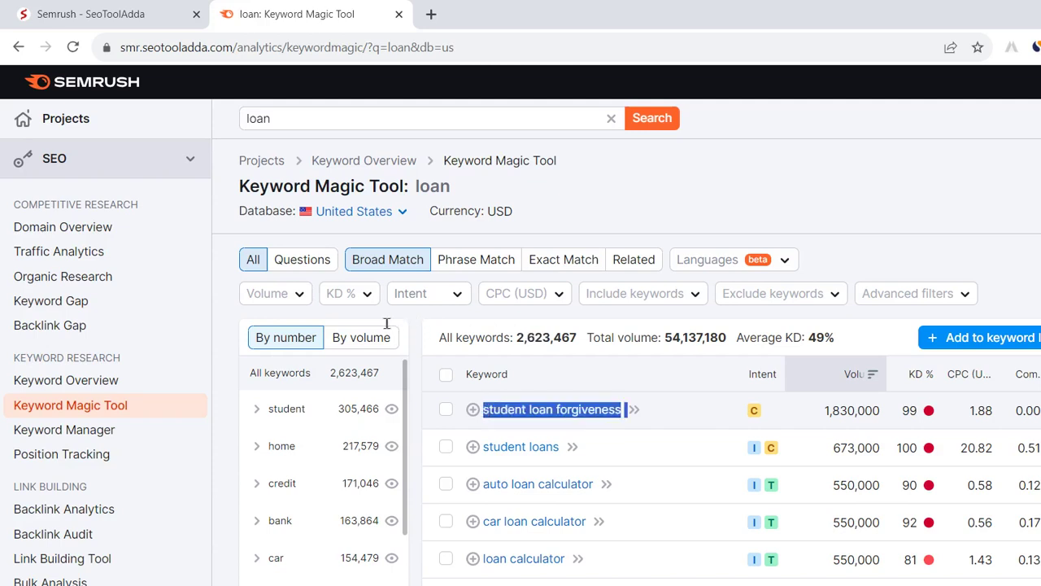
click(696, 179)
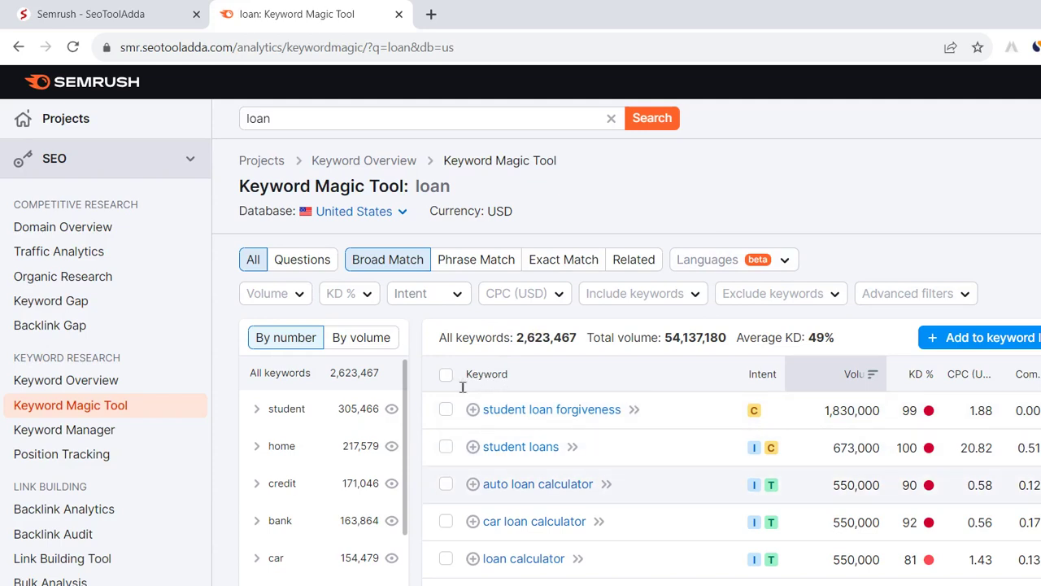
drag(463, 388, 523, 385)
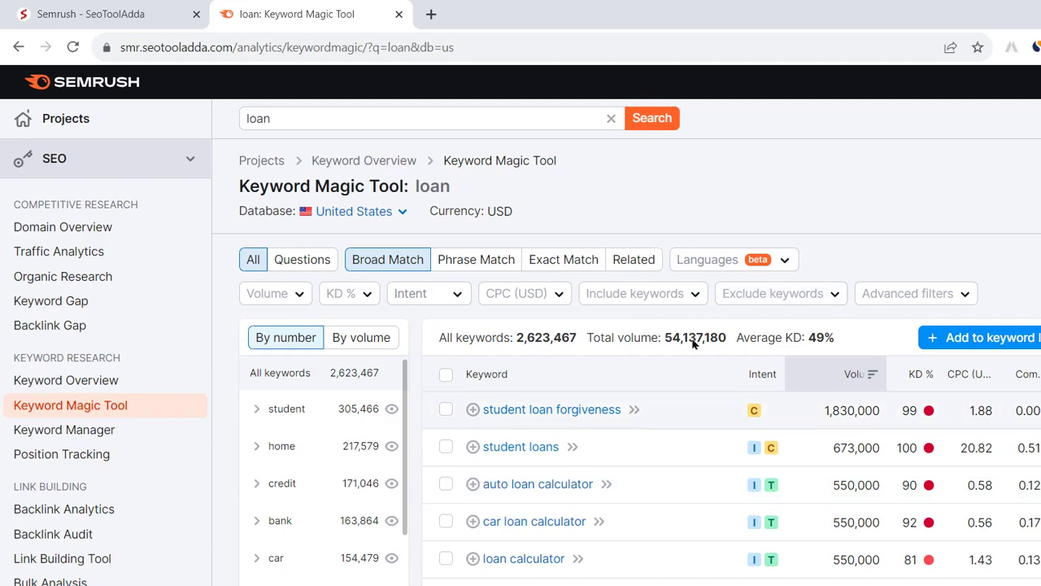
scroll(808, 372, down, 1)
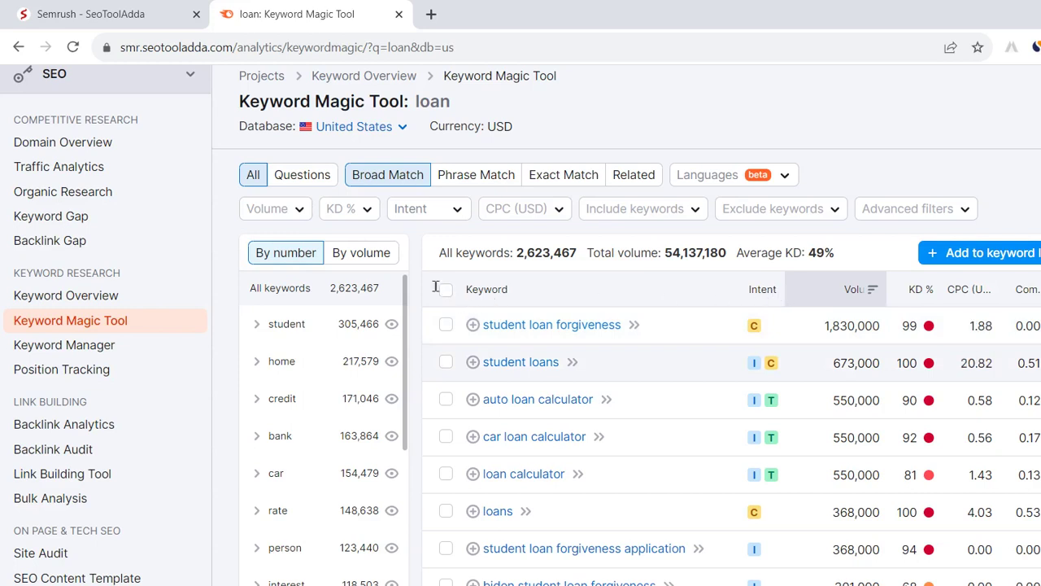
click(769, 292)
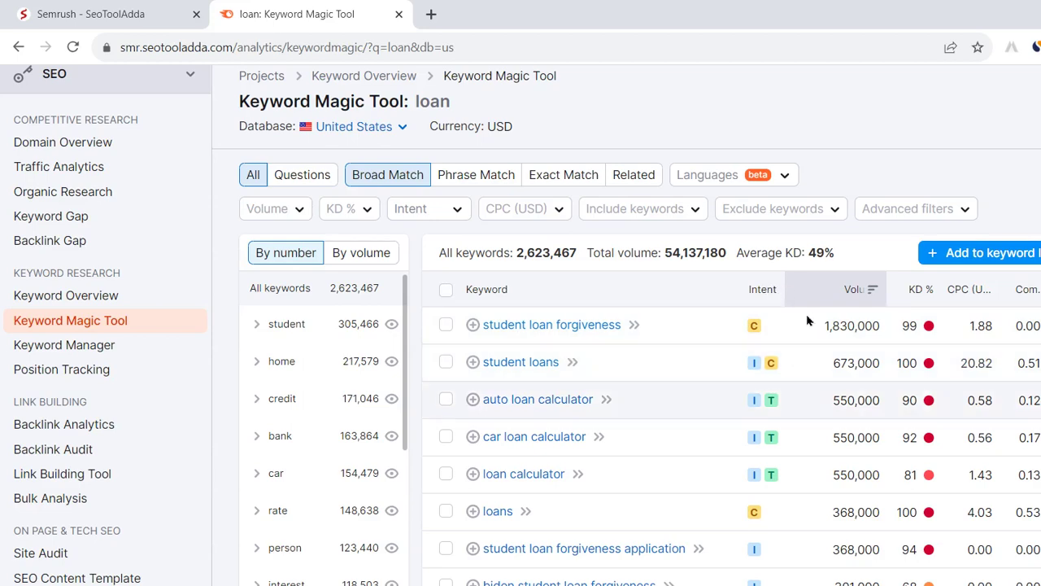
scroll(809, 325, down, 2)
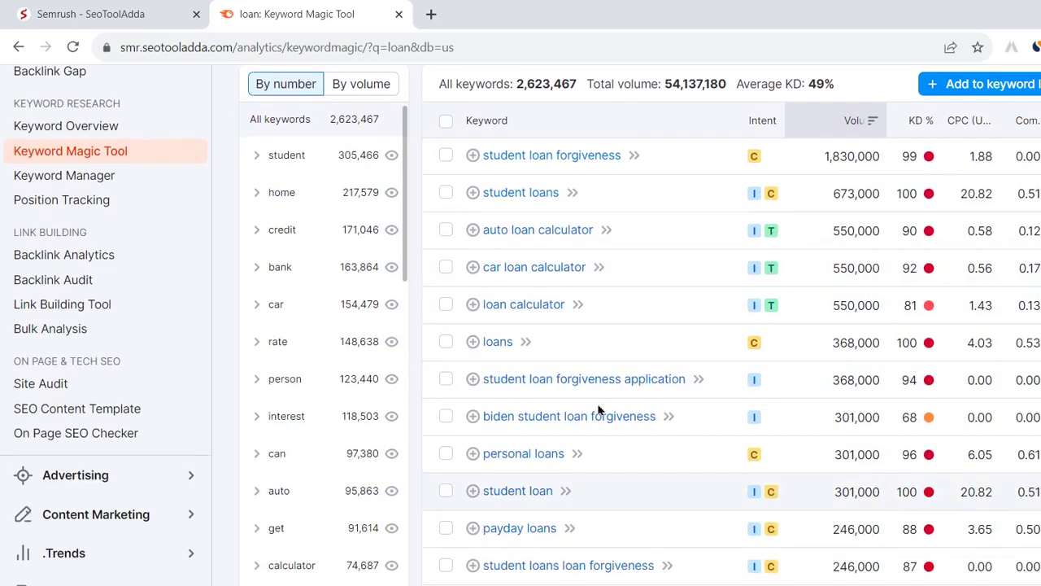
scroll(781, 391, down, 2)
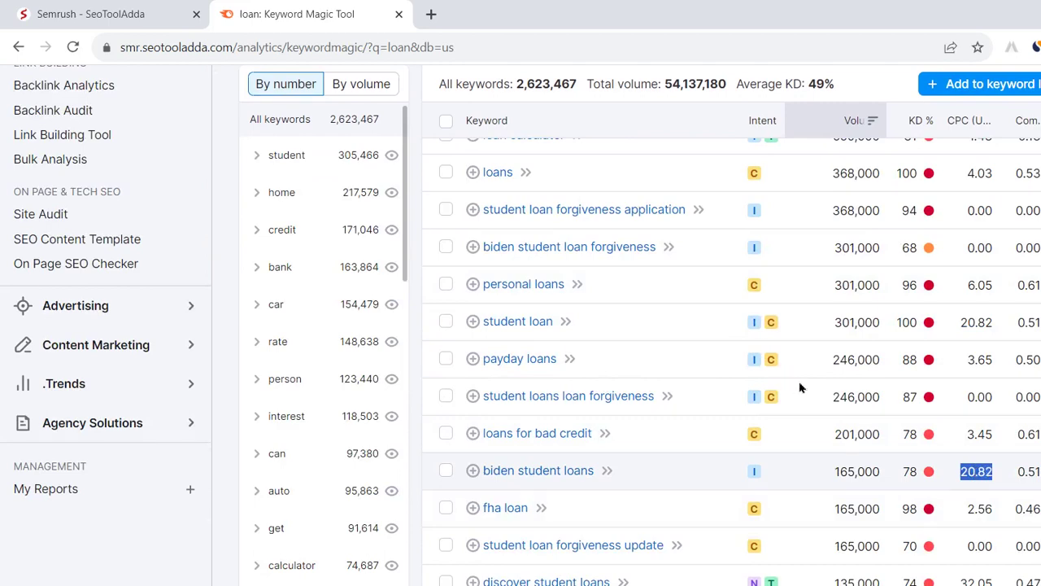
scroll(802, 390, down, 4)
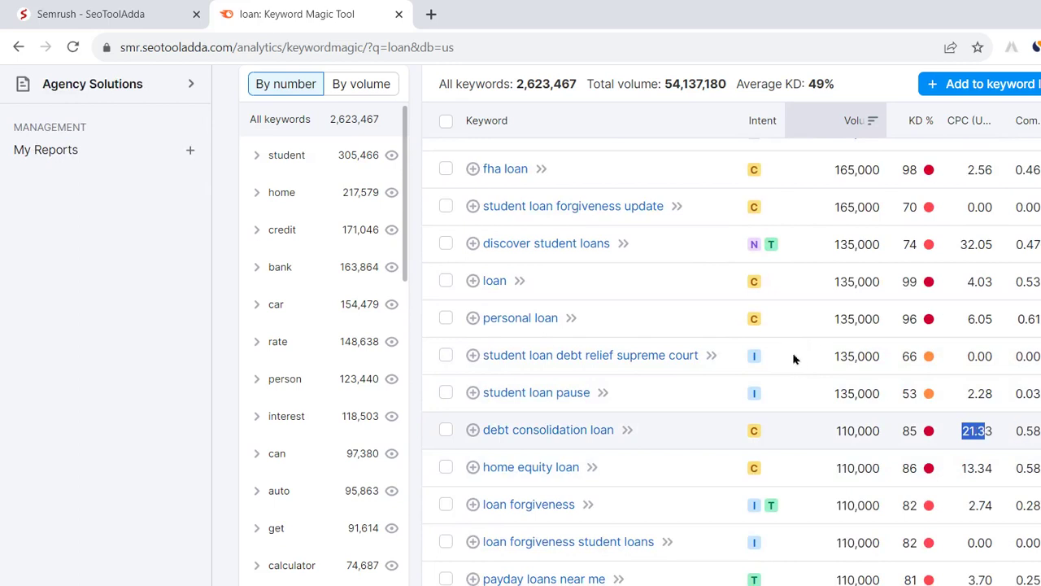
scroll(779, 399, down, 3)
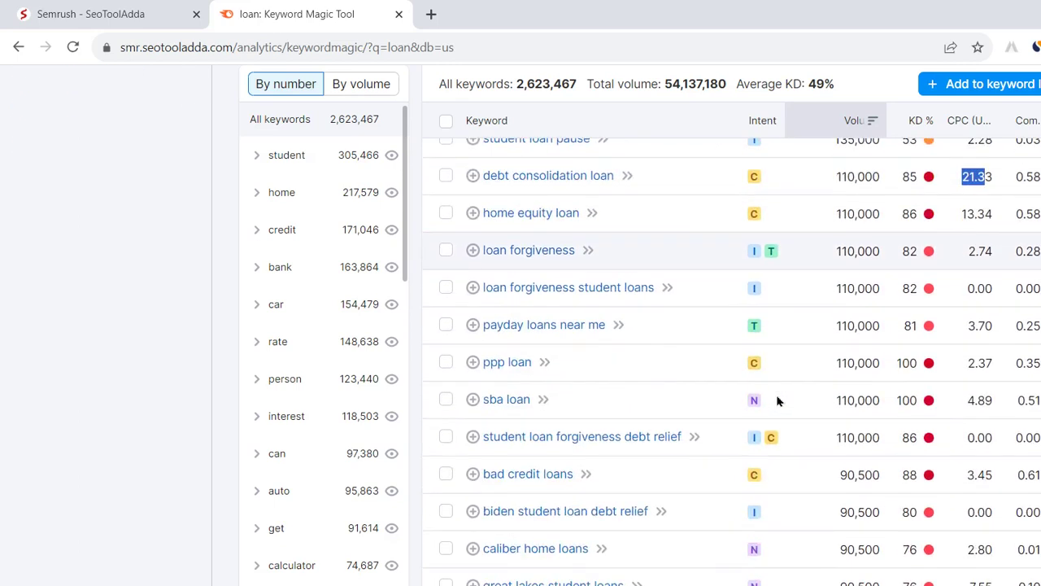
- Examine the search volume and CPC of the "debt consolidation loan" keyword
scroll(690, 330, up, 3)
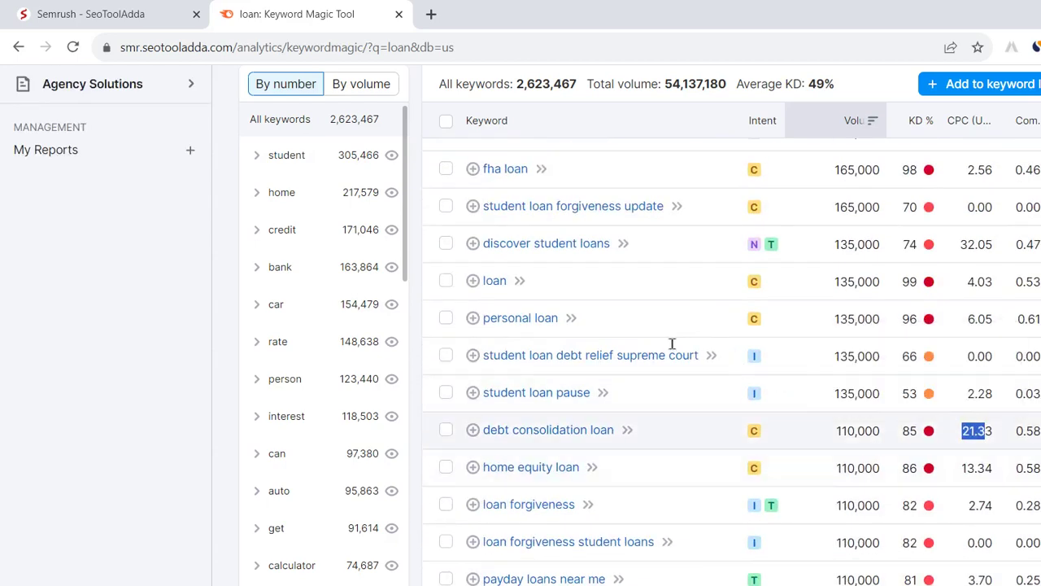
drag(836, 430, 880, 433)
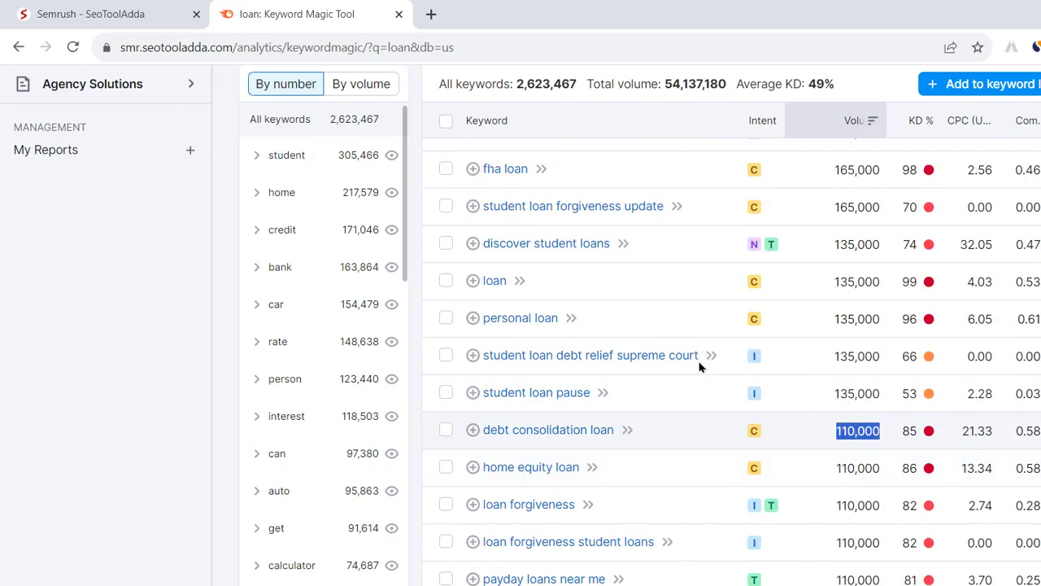
click(654, 350)
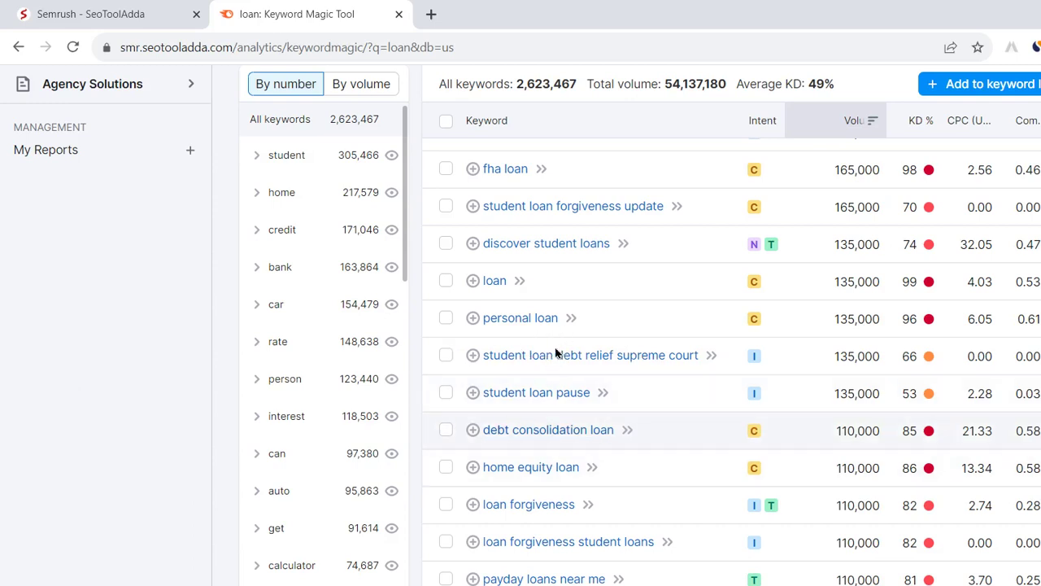
drag(601, 348, 310, 353)
click(109, 351)
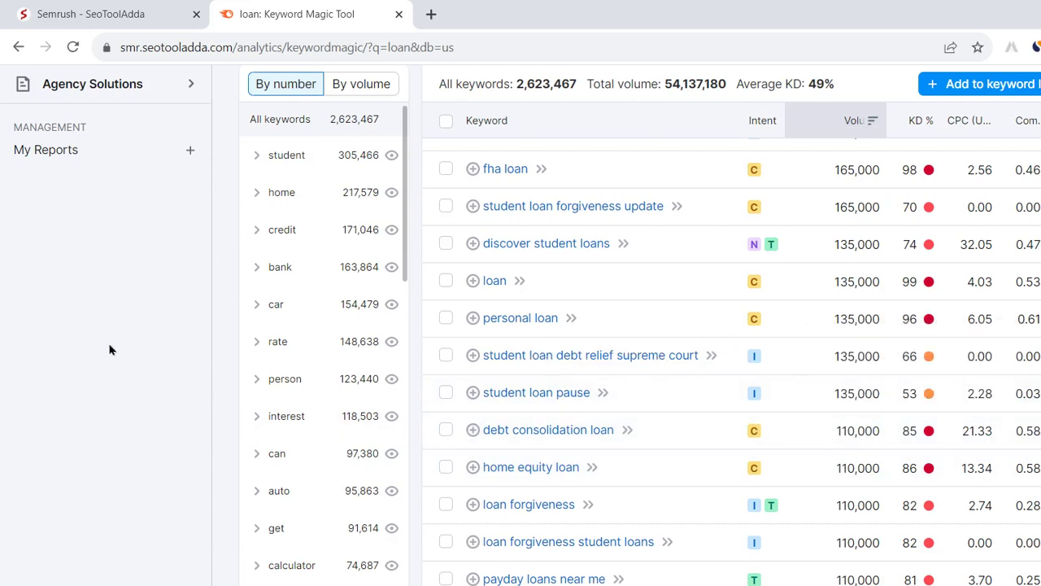
drag(483, 344, 542, 359)
click(542, 362)
- Check the report's currency and examine the search volume and CPC of the "discover student loans" keyword
scroll(681, 298, up, 10)
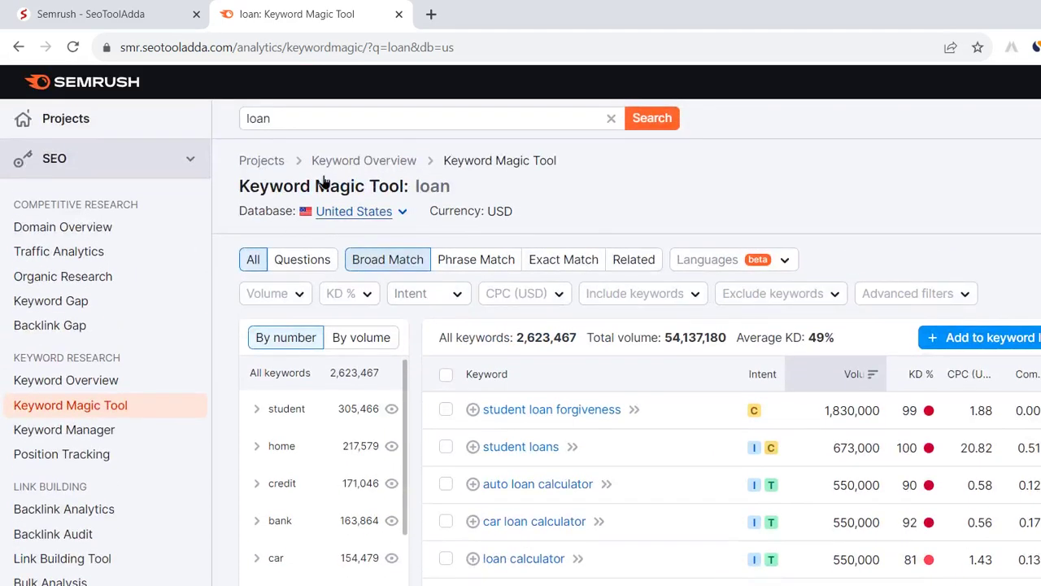
drag(480, 177, 244, 174)
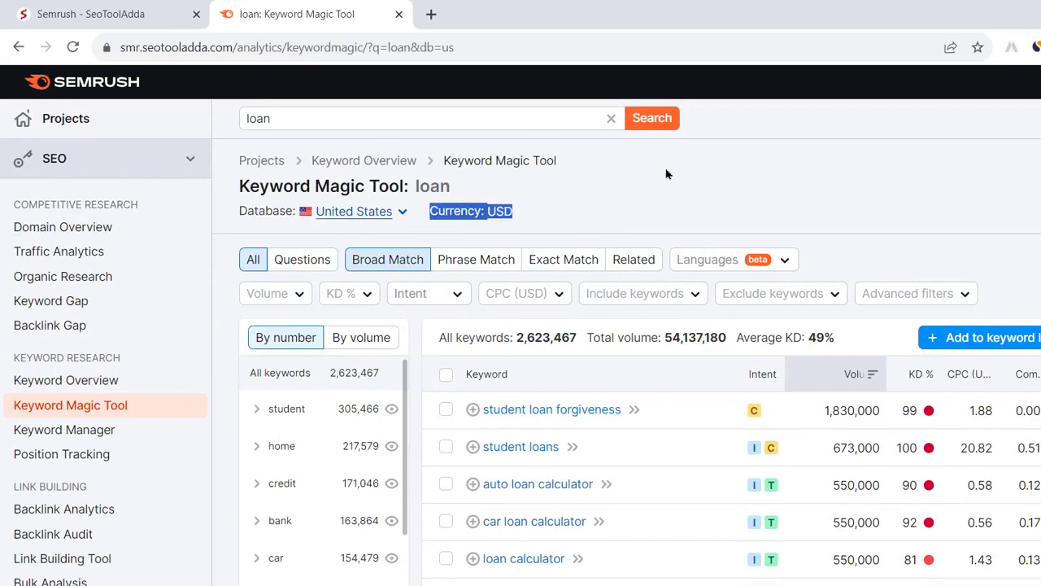
scroll(666, 192, down, 3)
scroll(665, 192, down, 4)
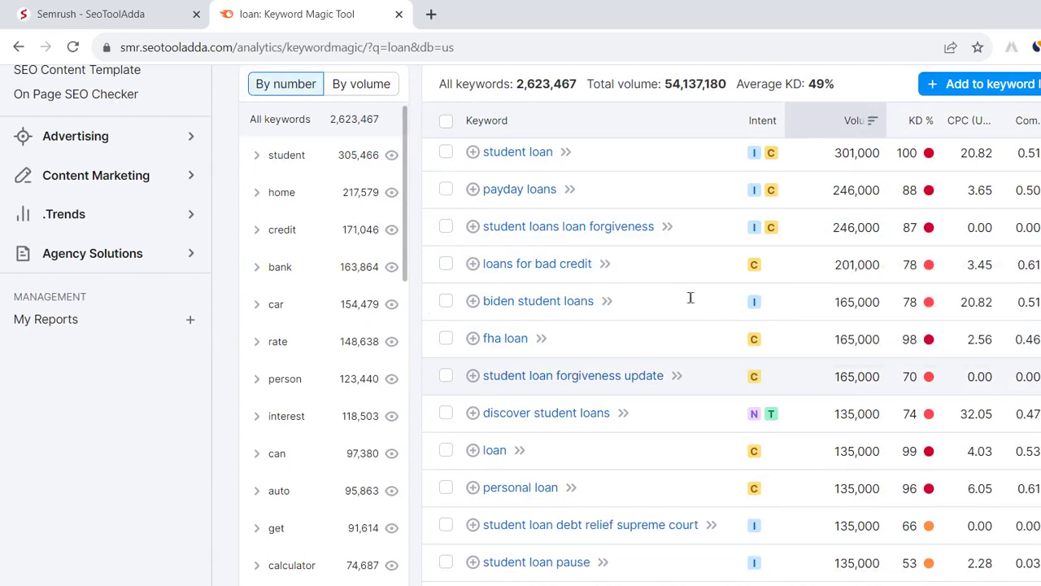
drag(671, 304, 715, 310)
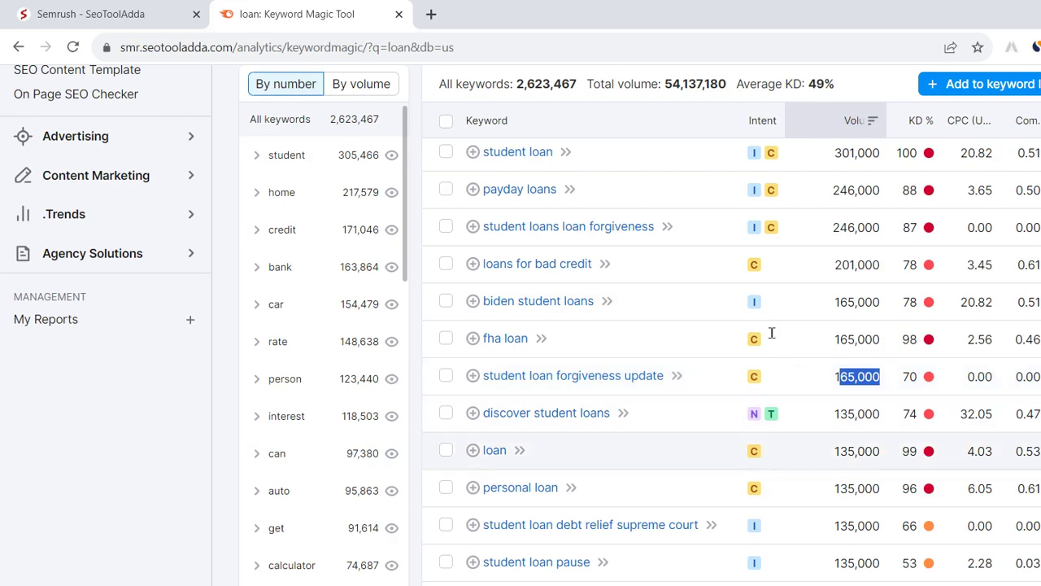
drag(777, 301, 793, 301)
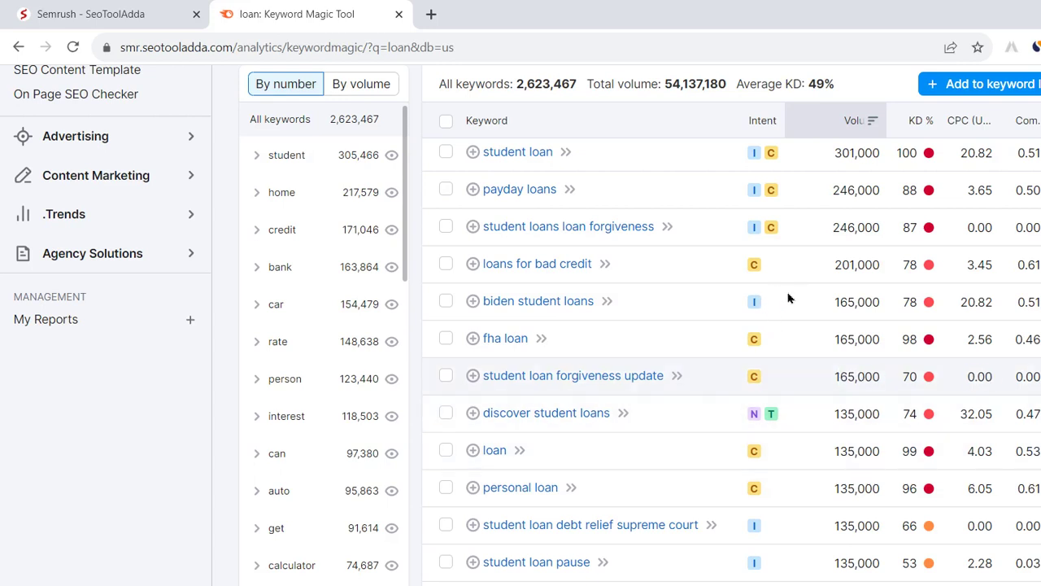
drag(961, 413, 994, 413)
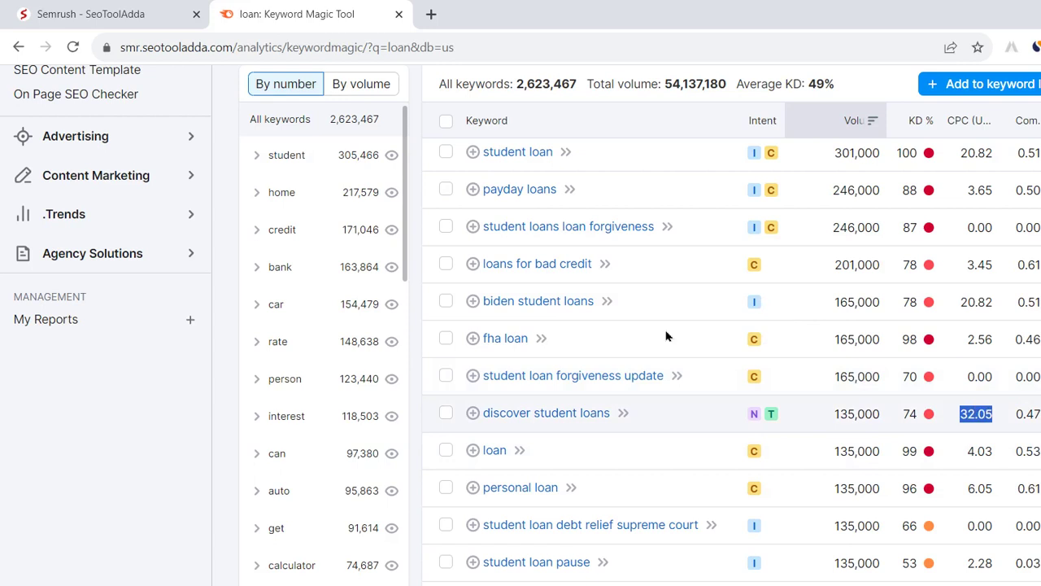
drag(683, 412, 880, 413)
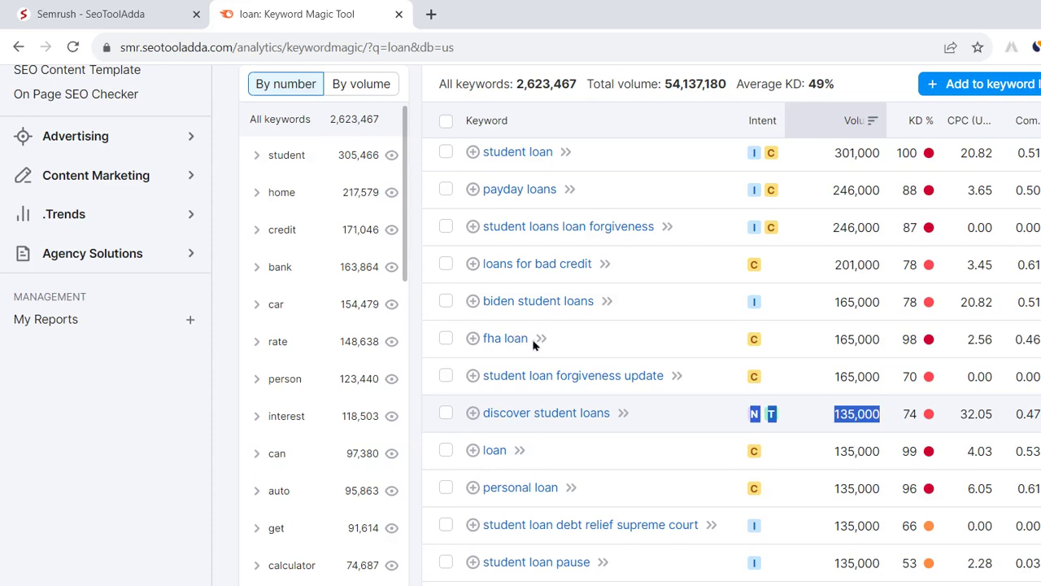
click(112, 339)
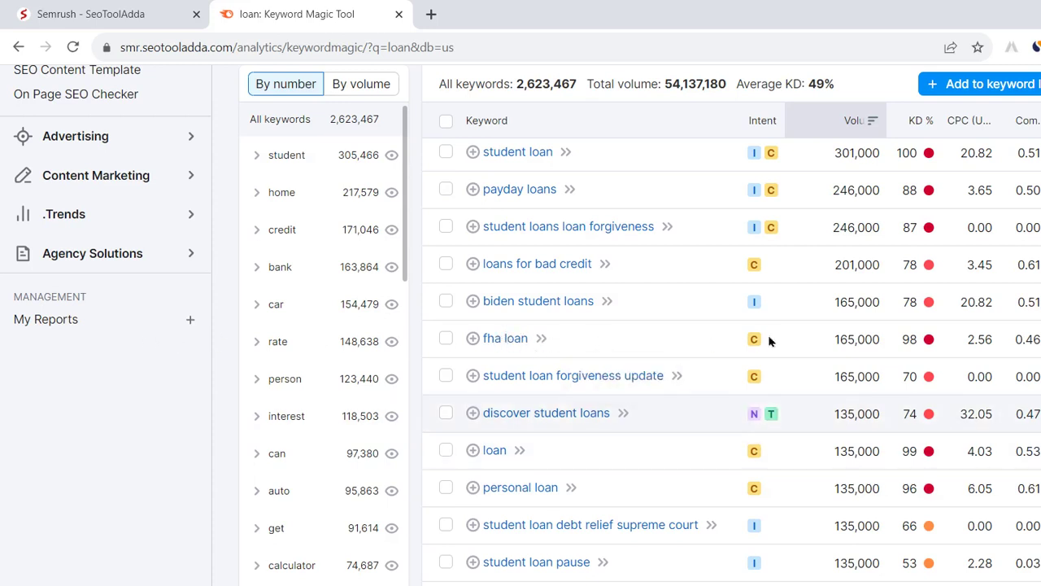
scroll(772, 348, down, 1)
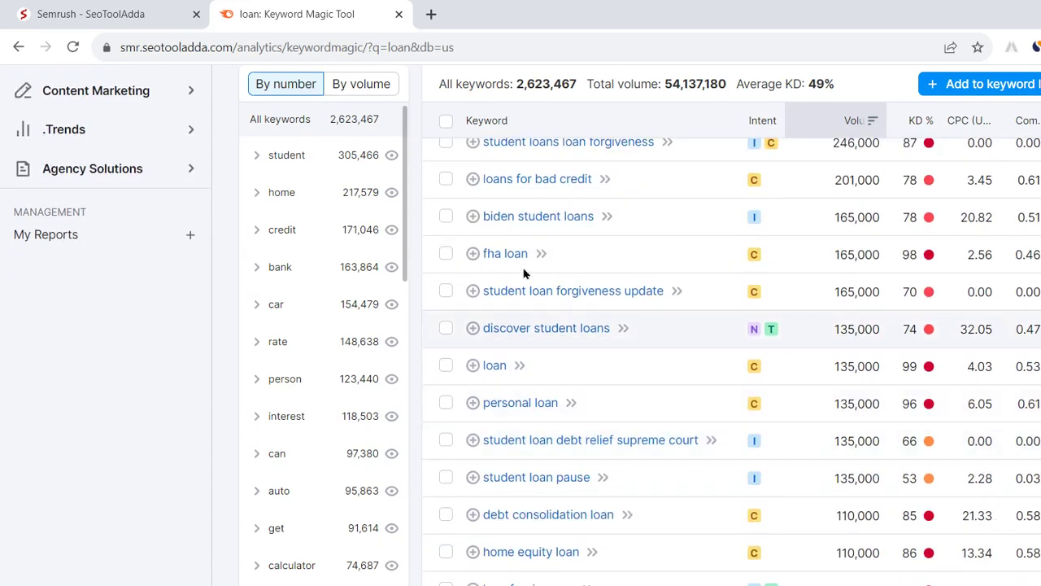
drag(513, 267, 393, 262)
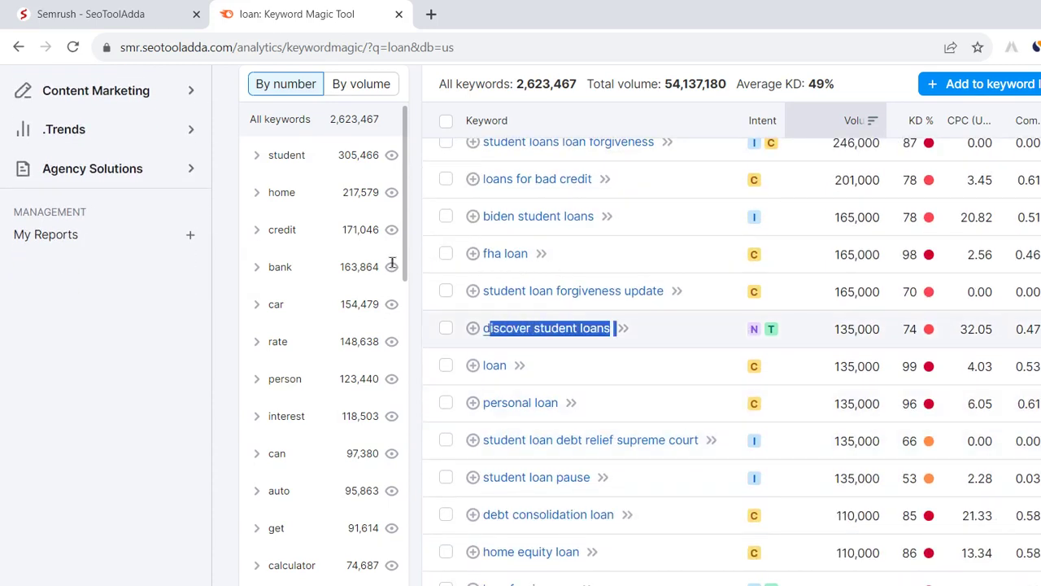
click(88, 319)
- Examine keywords further down the list, including "great lakes student loans", and the CPC of "biden student loan debt relief"
scroll(756, 349, down, 1)
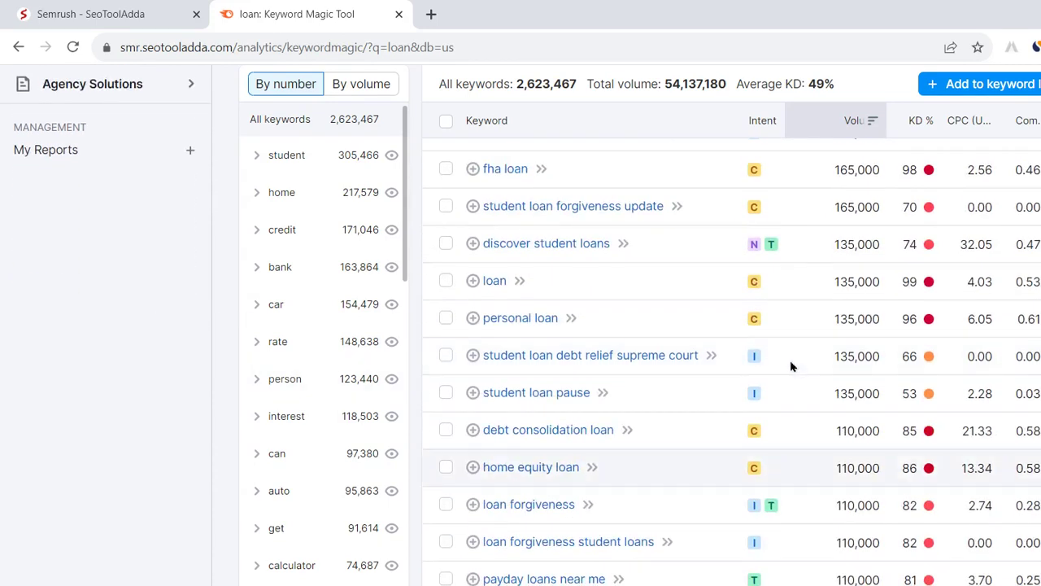
scroll(788, 368, down, 2)
scroll(787, 367, down, 3)
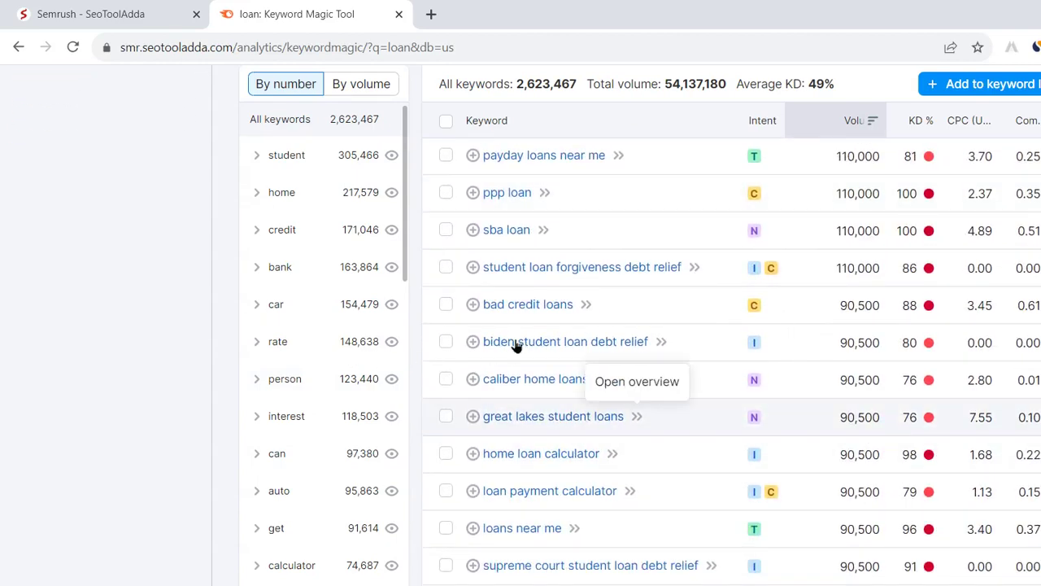
drag(626, 415, 390, 335)
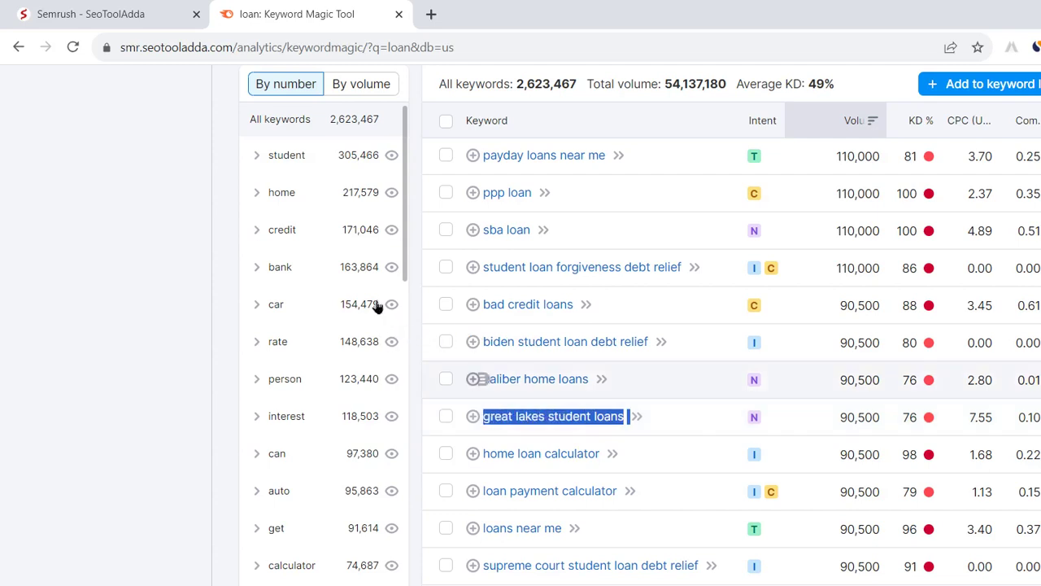
click(65, 321)
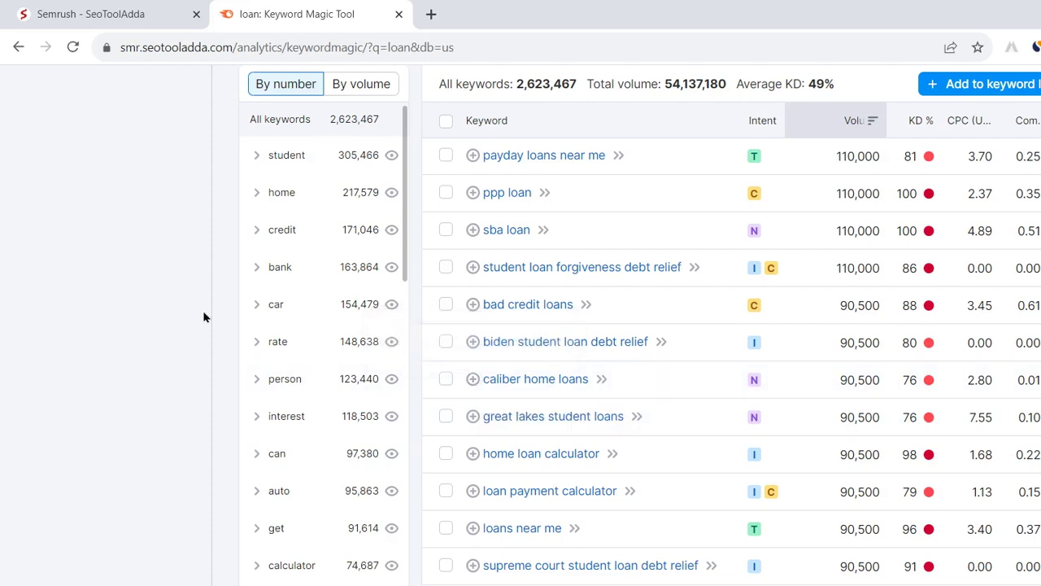
drag(551, 277, 416, 274)
drag(774, 276, 789, 278)
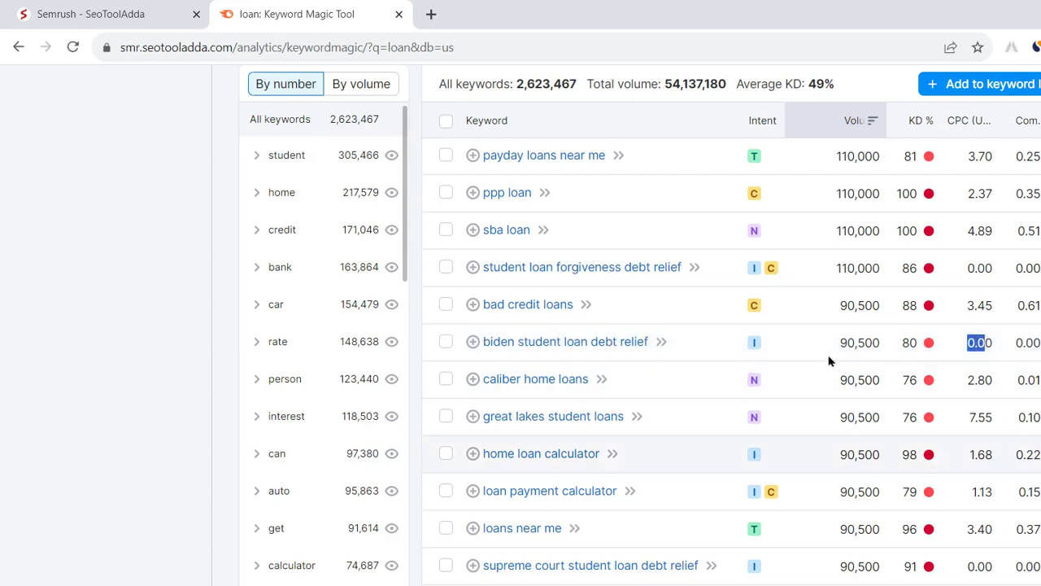
- Examine the next loan keywords by search volume, focusing on the "car loan" keyword
scroll(823, 358, down, 5)
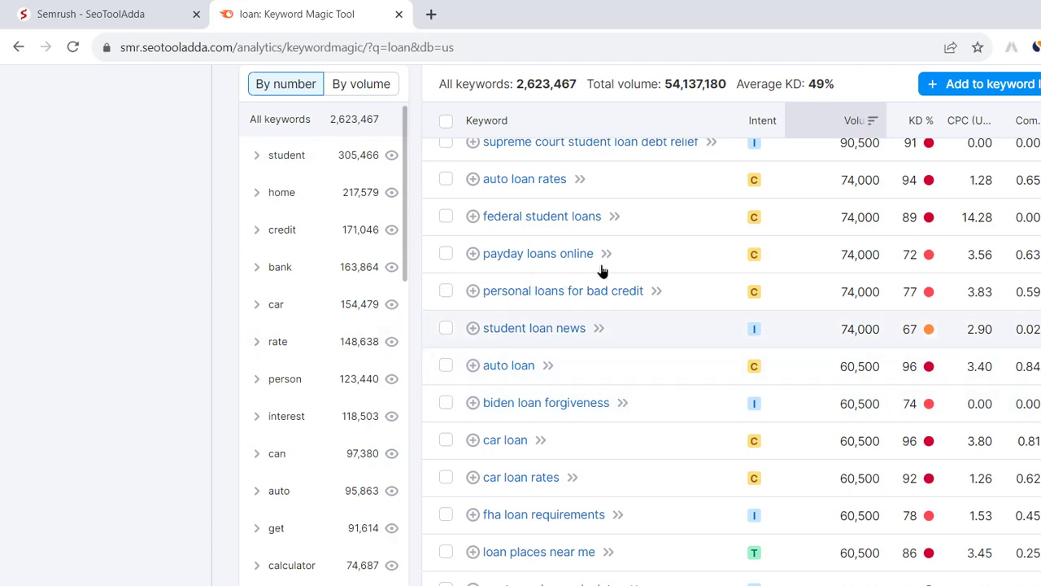
scroll(768, 265, down, 2)
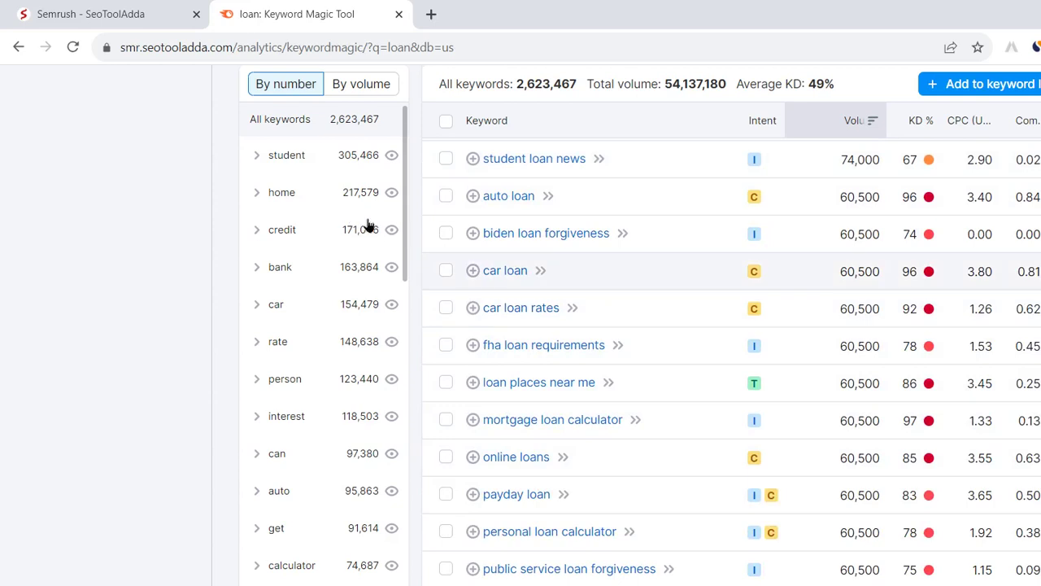
drag(482, 271, 535, 271)
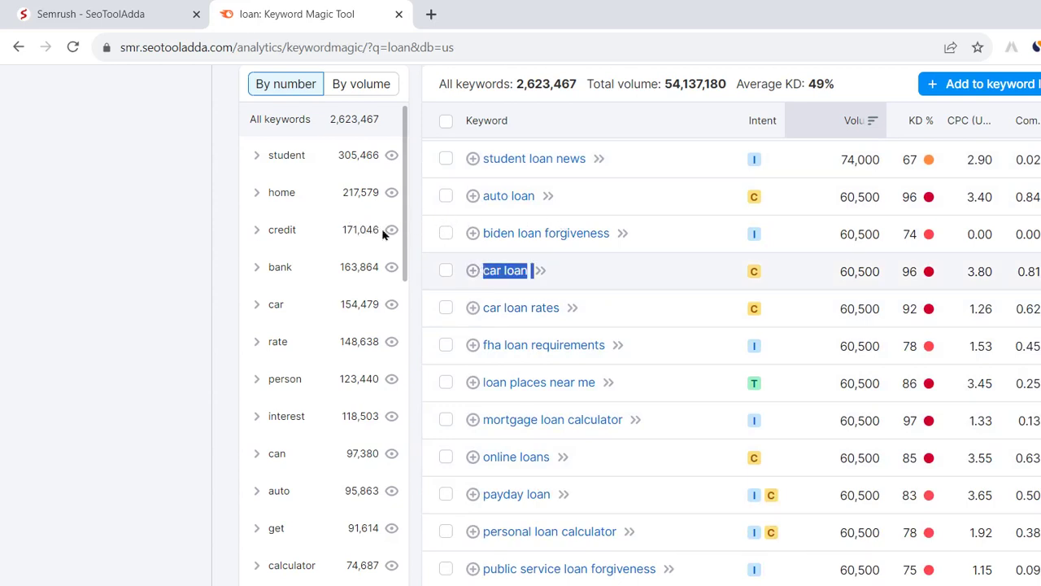
click(128, 225)
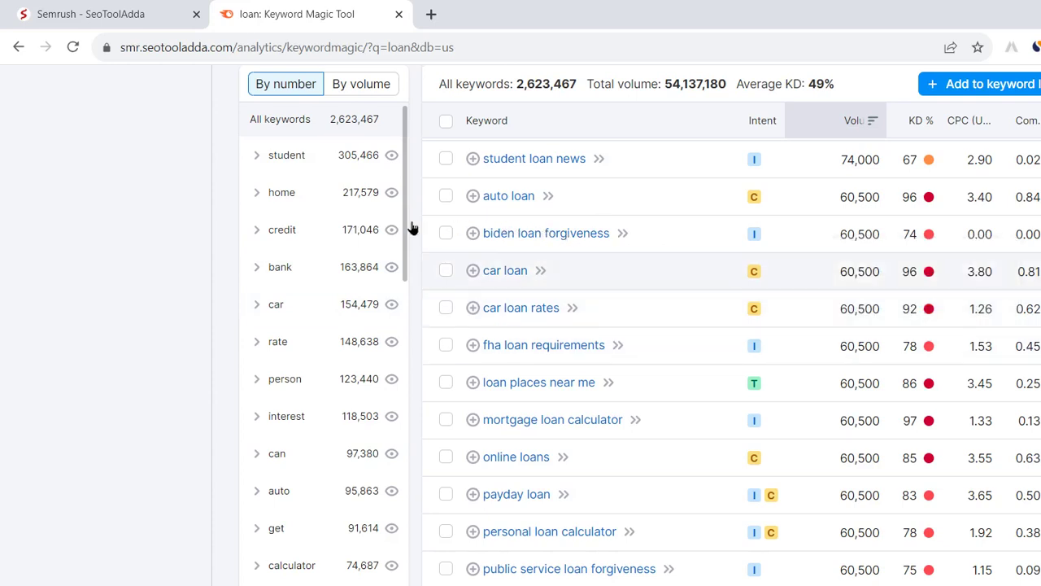
drag(483, 271, 535, 271)
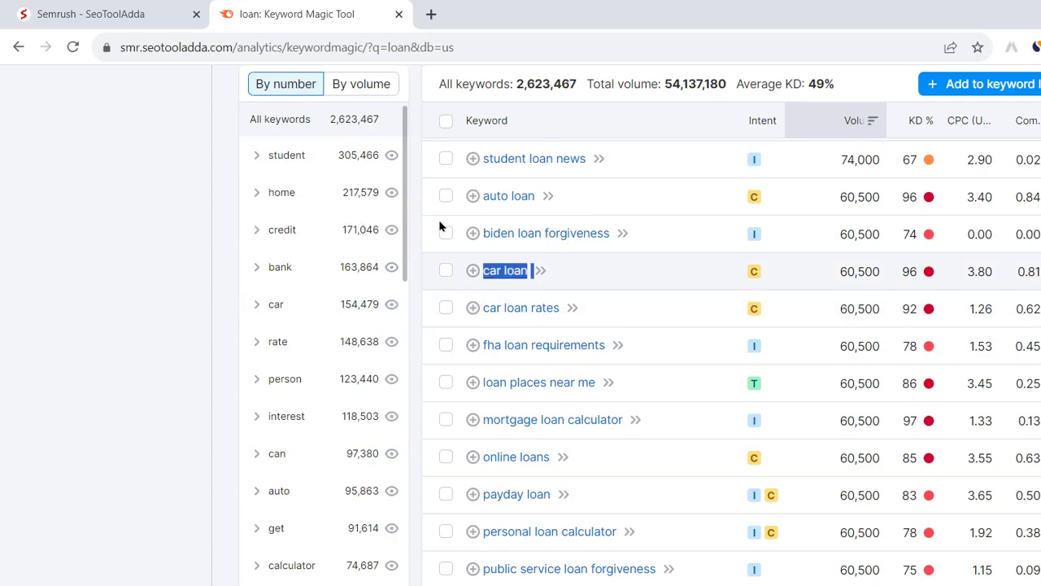
click(140, 253)
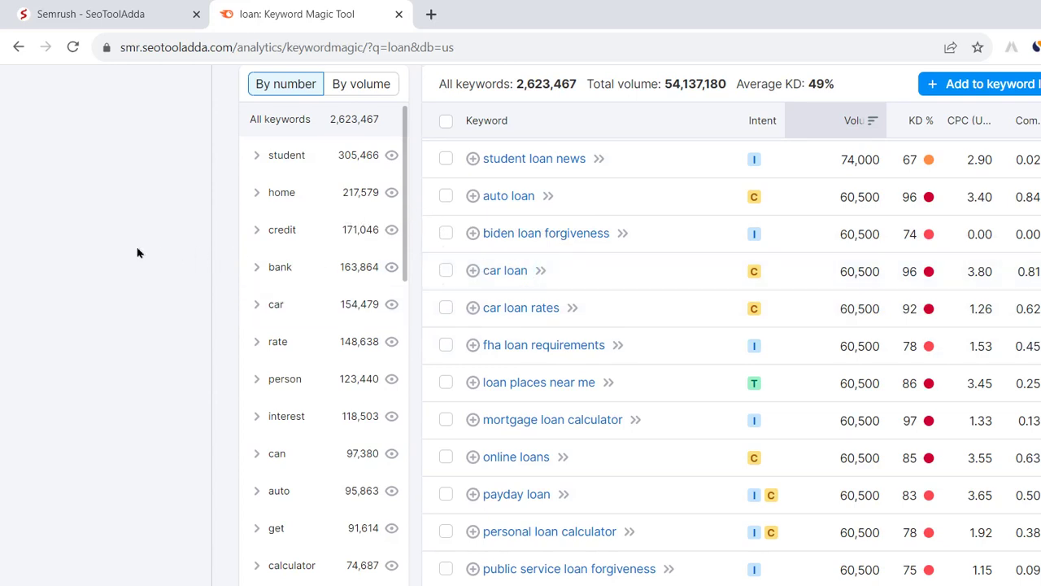
drag(767, 307, 774, 350)
click(772, 317)
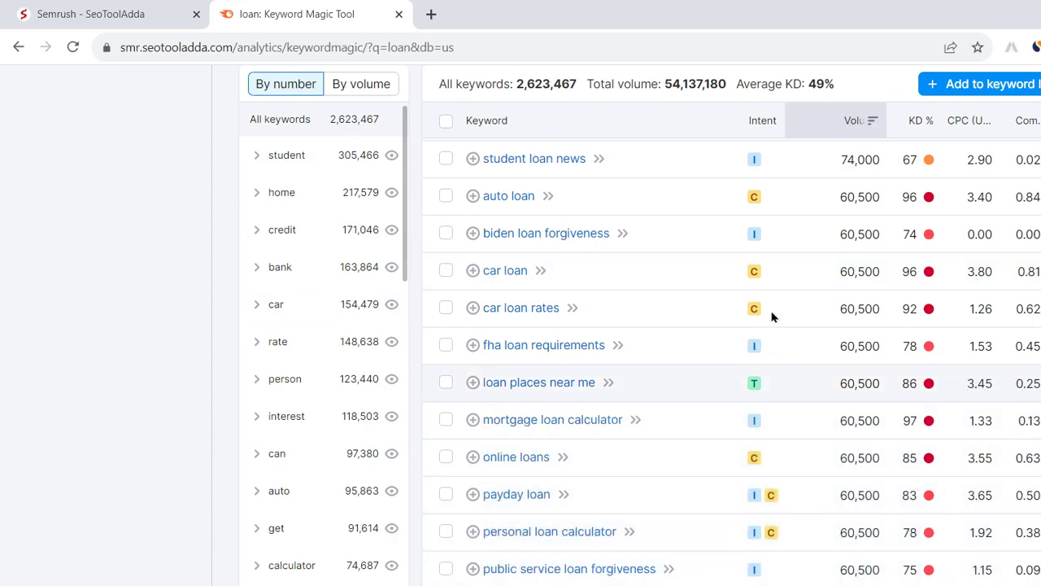
- Examine lower-volume loan keywords further down the list, including the keyword difficulty of "small business loans"
scroll(777, 350, down, 5)
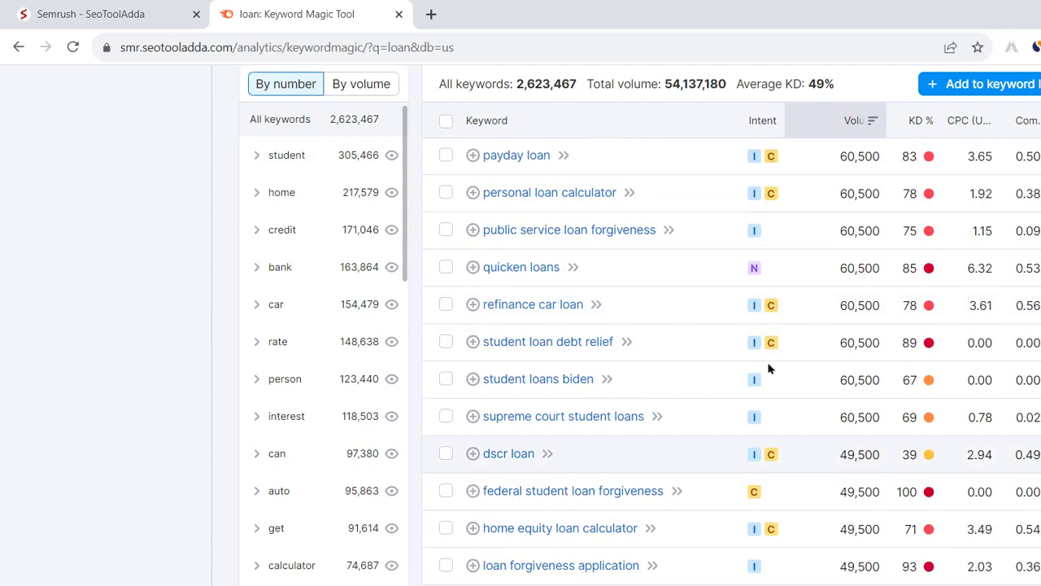
scroll(762, 350, down, 3)
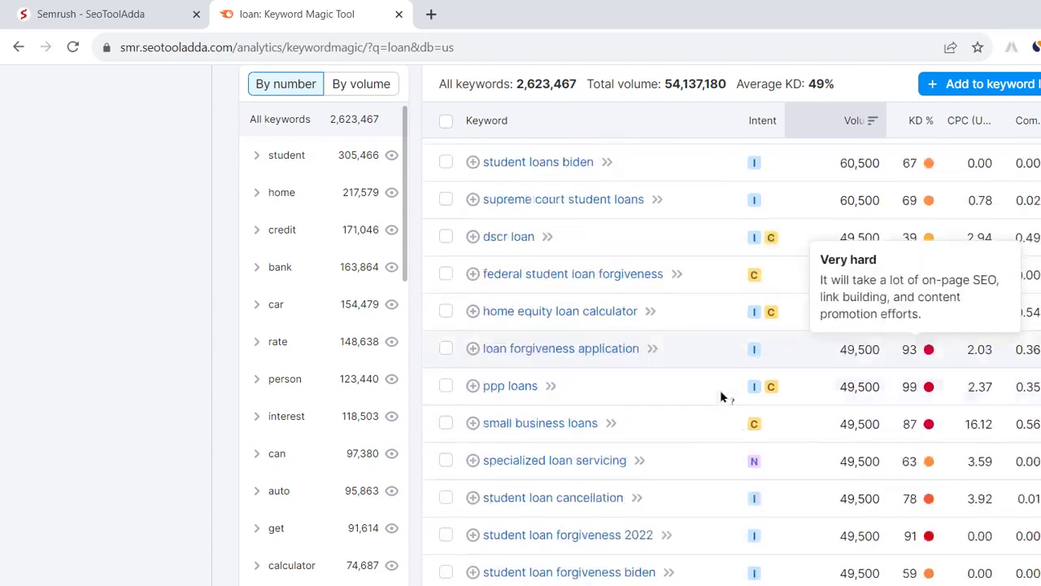
mouse_move(768, 316)
mouse_down()
mouse_move(794, 310)
mouse_move(771, 316)
mouse_up()
mouse_move(681, 316)
mouse_down()
mouse_move(532, 312)
mouse_move(733, 310)
mouse_move(684, 305)
mouse_up()
scroll(817, 356, down, 4)
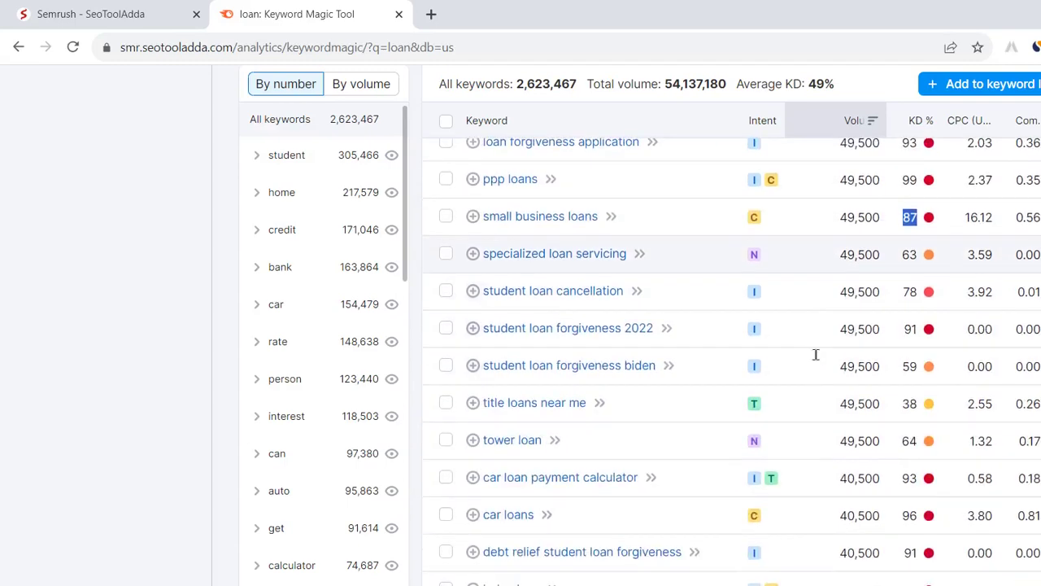
- Examine the volume, difficulty and CPC of "biden student loan" and compare the keywords listed below it
scroll(795, 423, down, 2)
scroll(789, 419, down, 2)
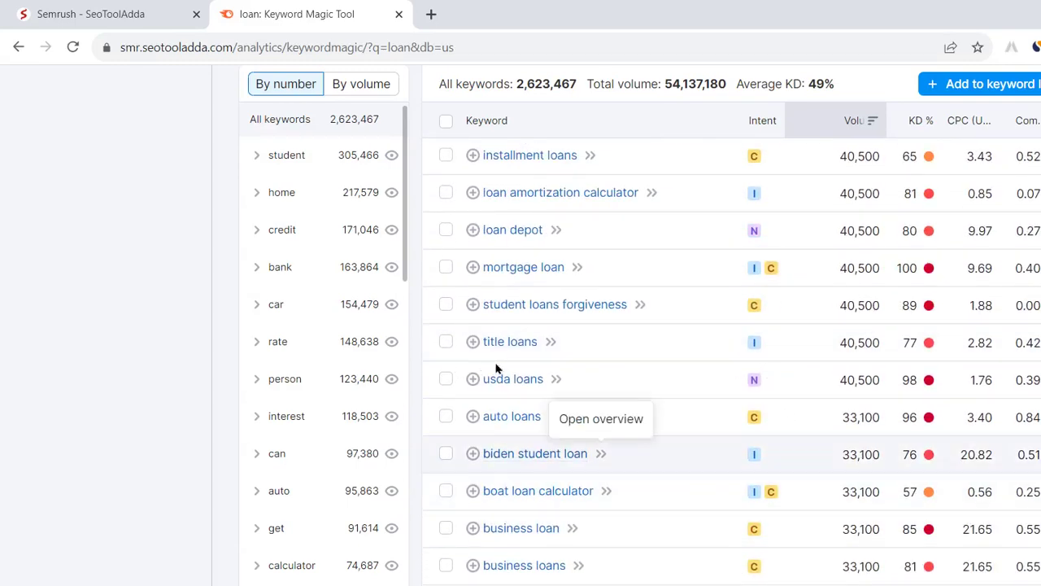
drag(599, 367, 793, 366)
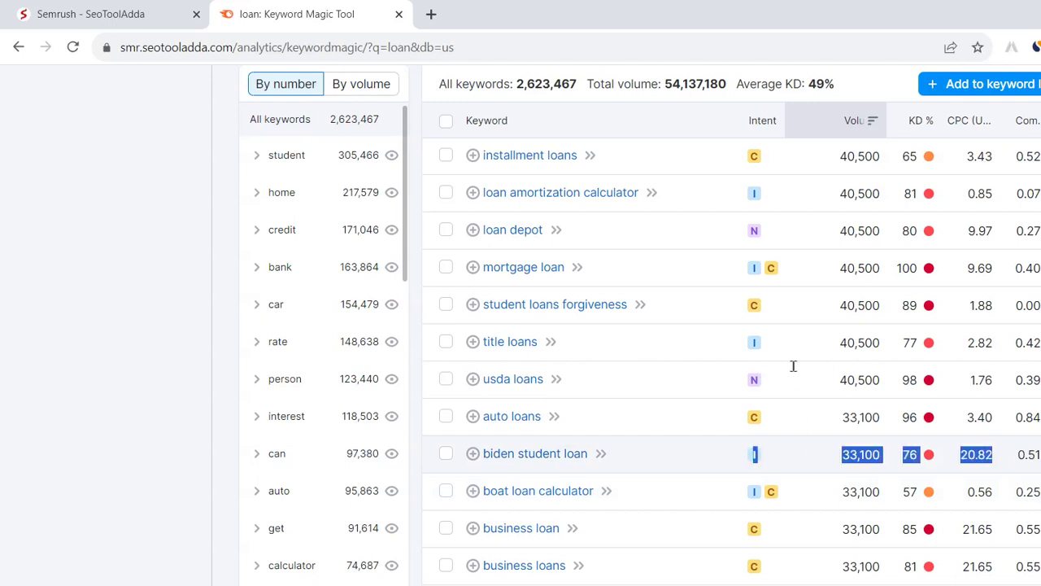
click(102, 365)
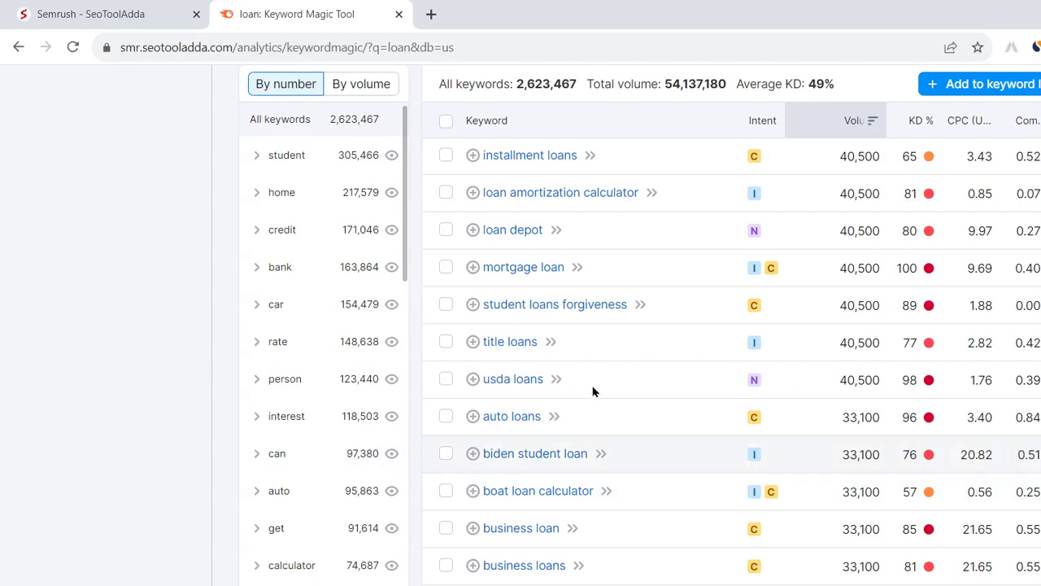
scroll(765, 439, down, 3)
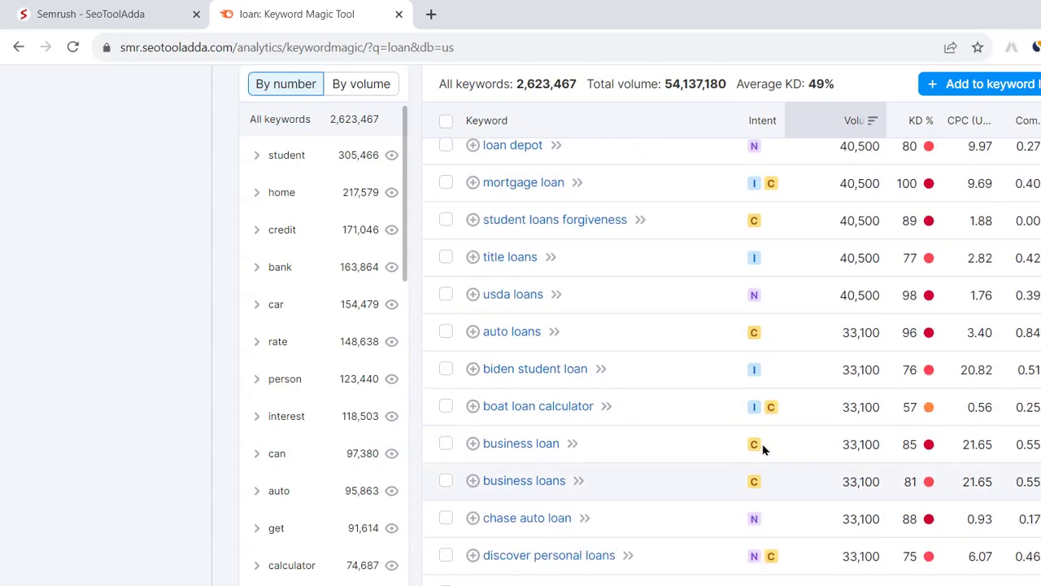
scroll(777, 468, down, 3)
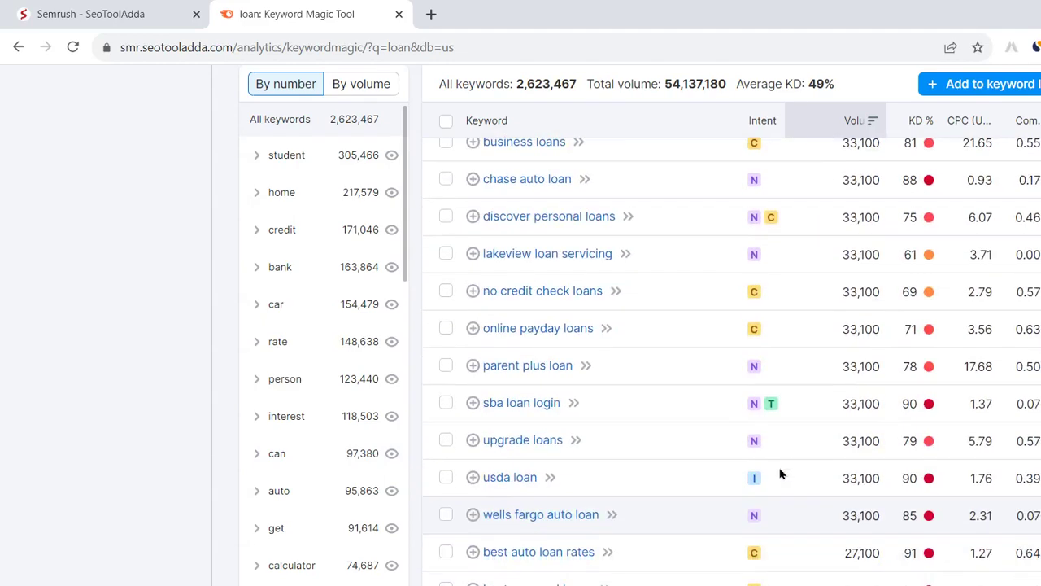
scroll(683, 470, down, 2)
- Sort the loan keyword list by CPC from highest to lowest
scroll(875, 390, up, 15)
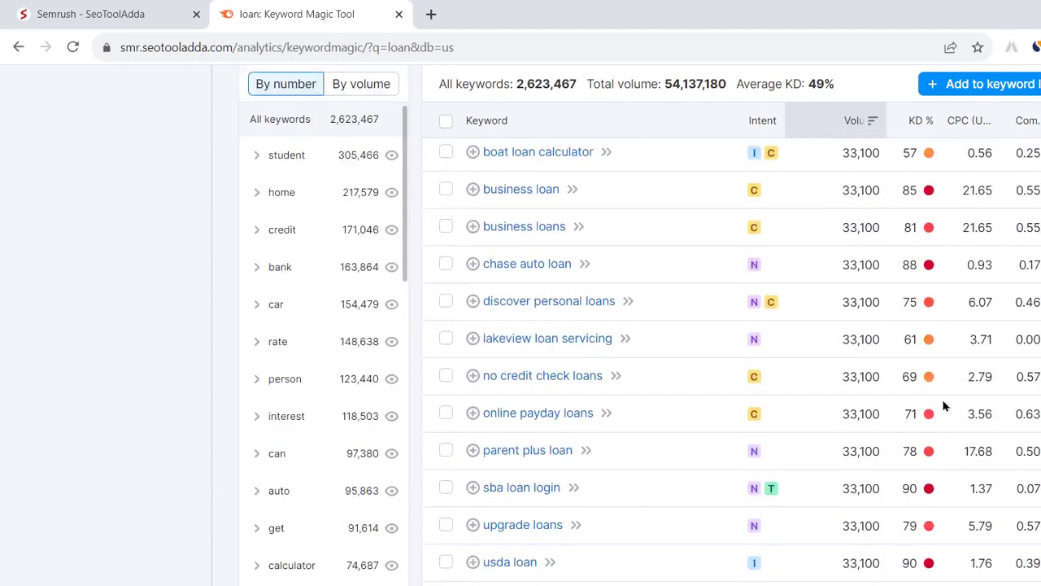
scroll(875, 382, up, 12)
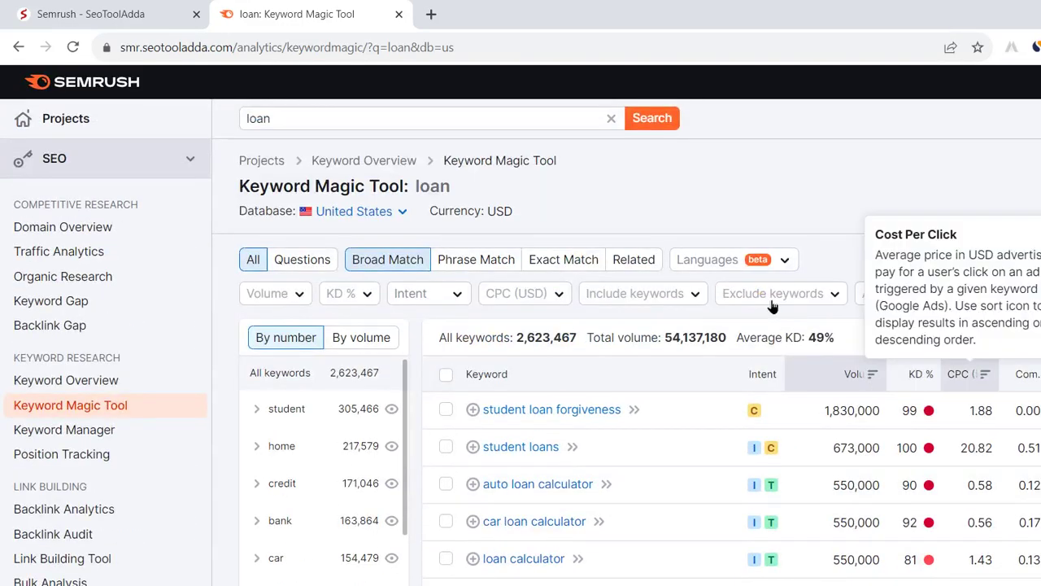
click(968, 373)
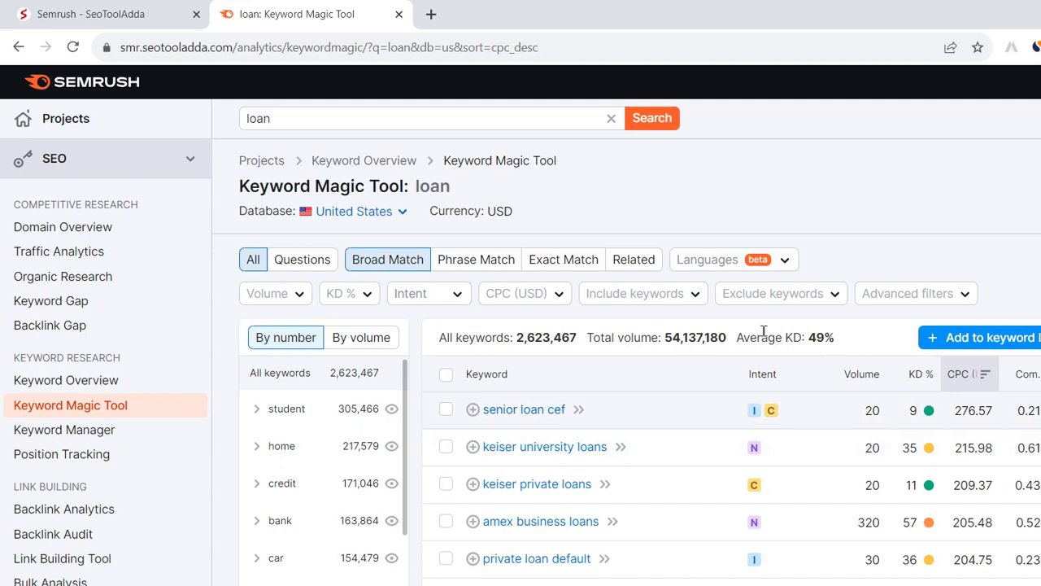
- Examine the highest CPC values in the list, comparing "senior loan cef", "keiser university loans" and "keiser private loans"
drag(955, 411, 975, 411)
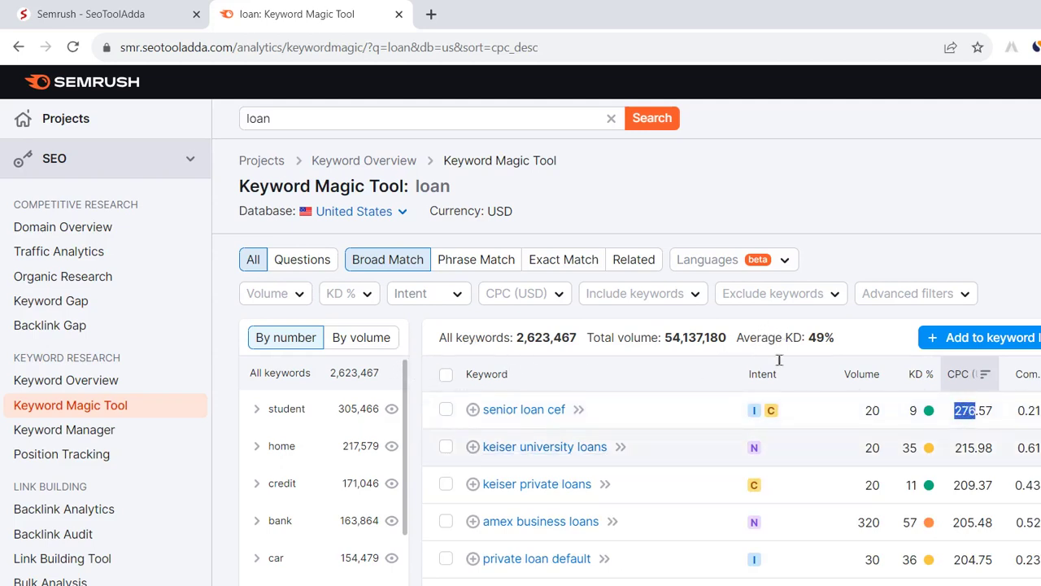
mouse_move(955, 449)
mouse_down()
mouse_move(979, 448)
mouse_move(969, 448)
mouse_up()
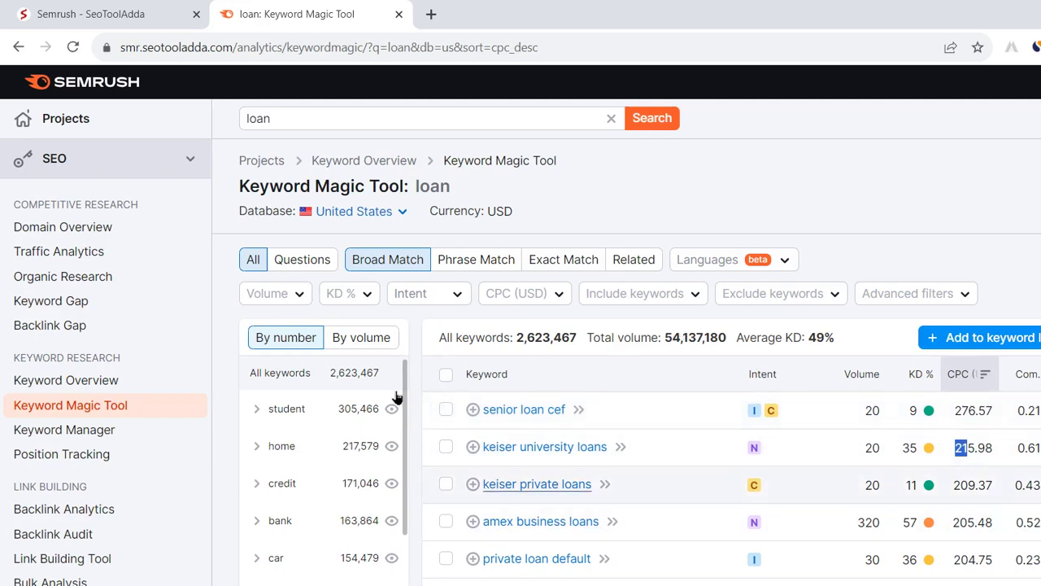
mouse_move(598, 484)
mouse_down()
mouse_move(489, 485)
mouse_move(599, 485)
mouse_up()
mouse_move(614, 447)
mouse_down()
mouse_move(517, 447)
mouse_move(594, 448)
mouse_up()
drag(475, 372, 485, 372)
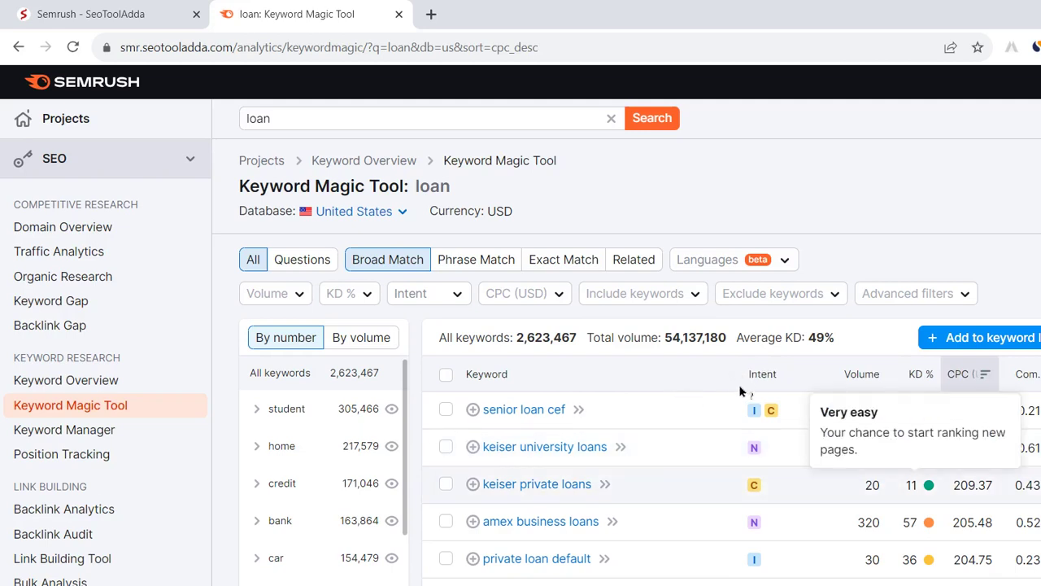
scroll(752, 423, down, 2)
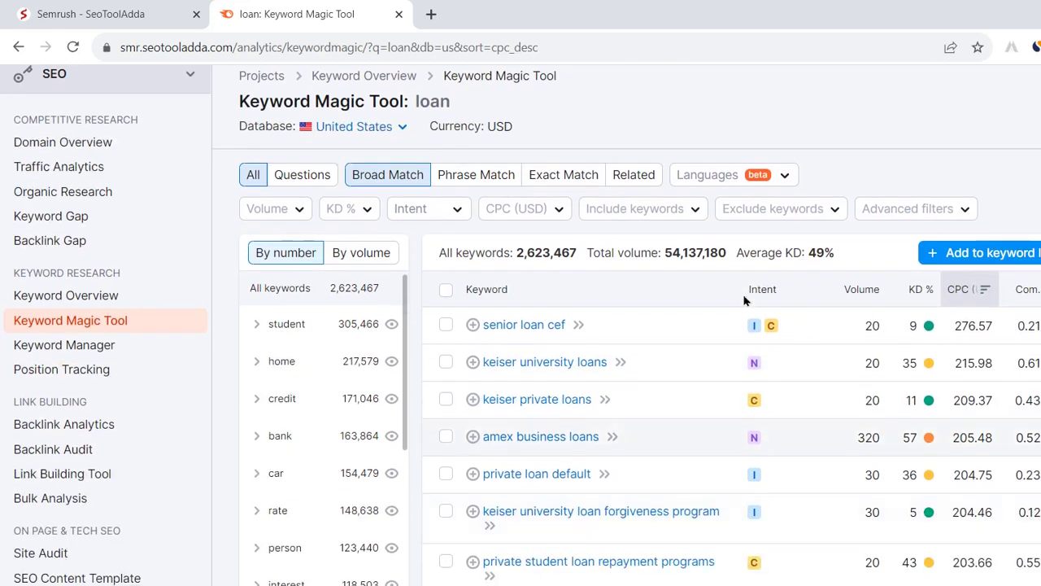
drag(957, 363, 980, 363)
drag(788, 289, 768, 288)
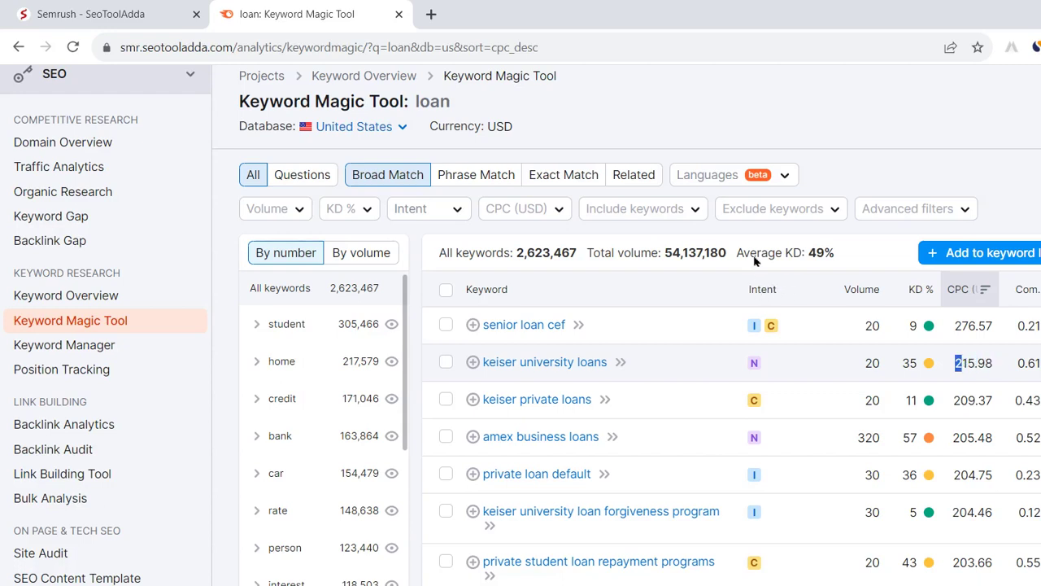
click(893, 152)
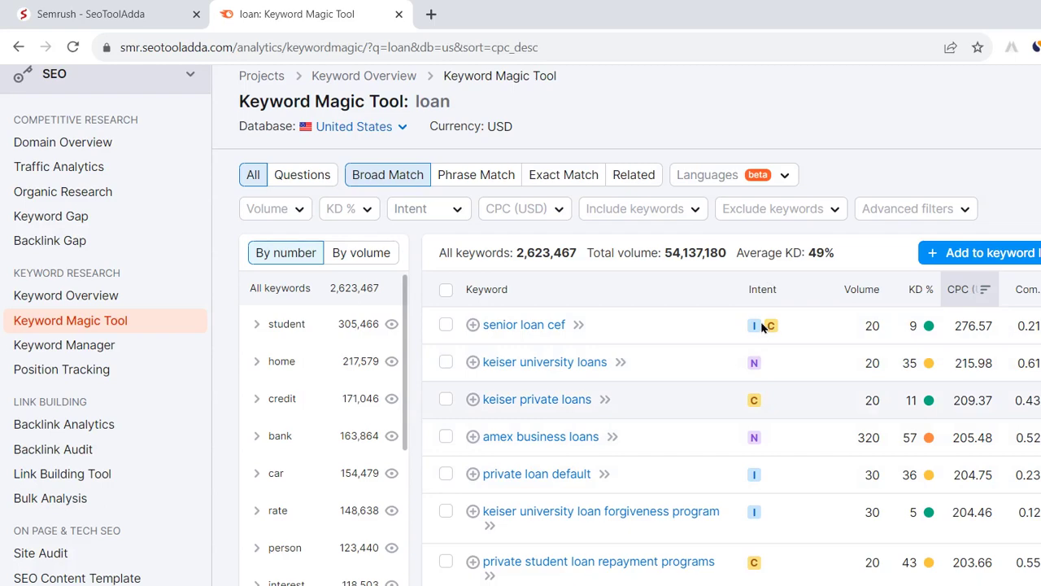
- Examine the "keiser university loan forgiveness program" keyword and its search volume
scroll(616, 428, down, 2)
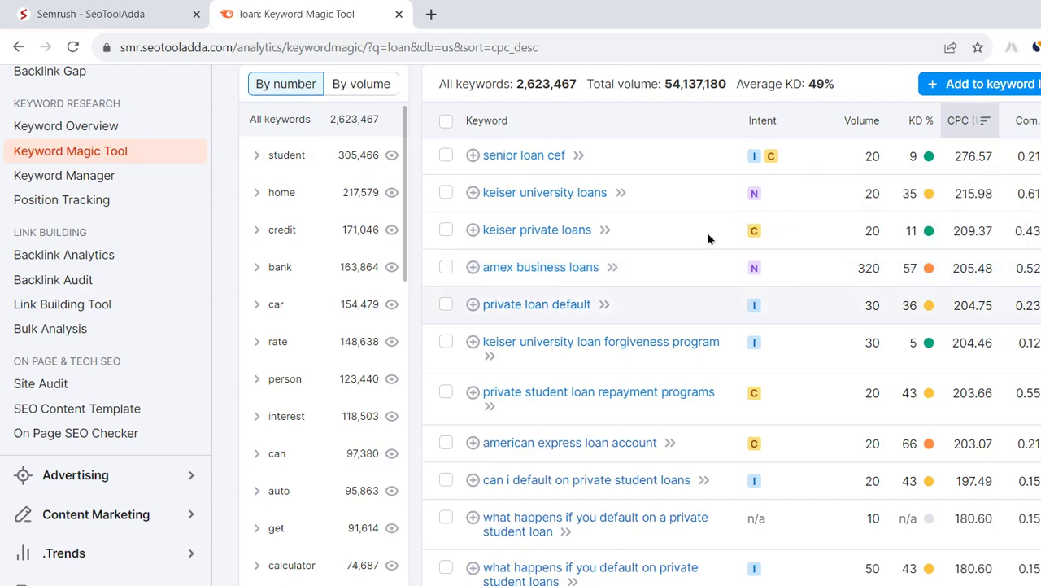
scroll(727, 310, up, 2)
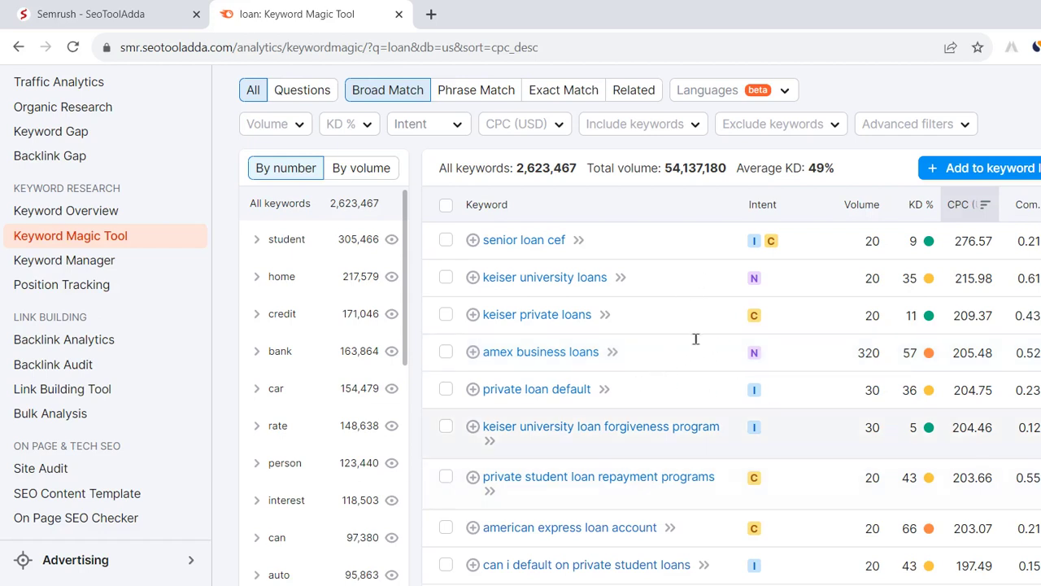
drag(864, 431, 881, 428)
drag(506, 439, 480, 430)
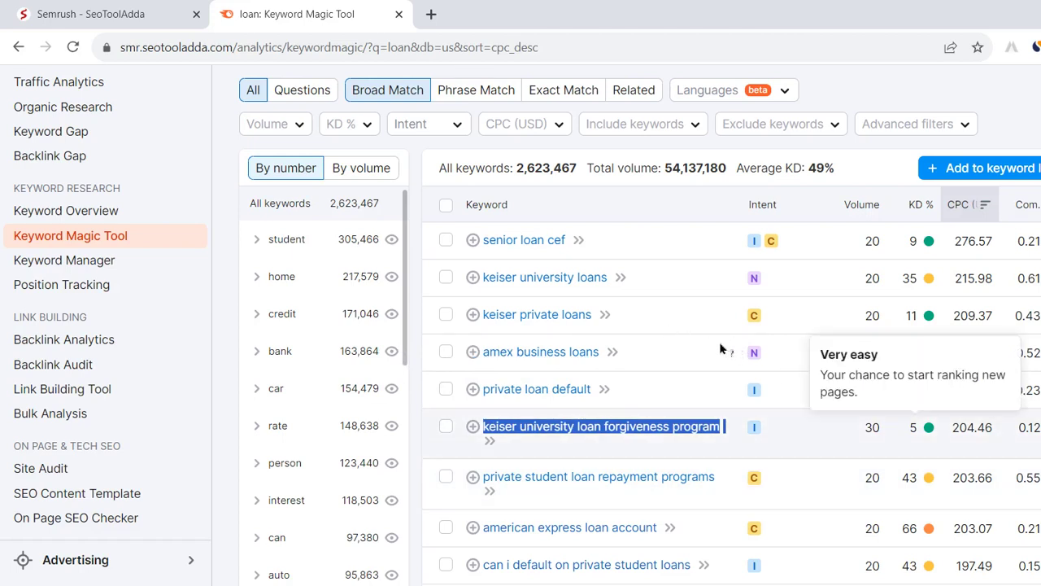
mouse_move(899, 429)
mouse_down()
mouse_move(925, 432)
mouse_move(867, 426)
mouse_up()
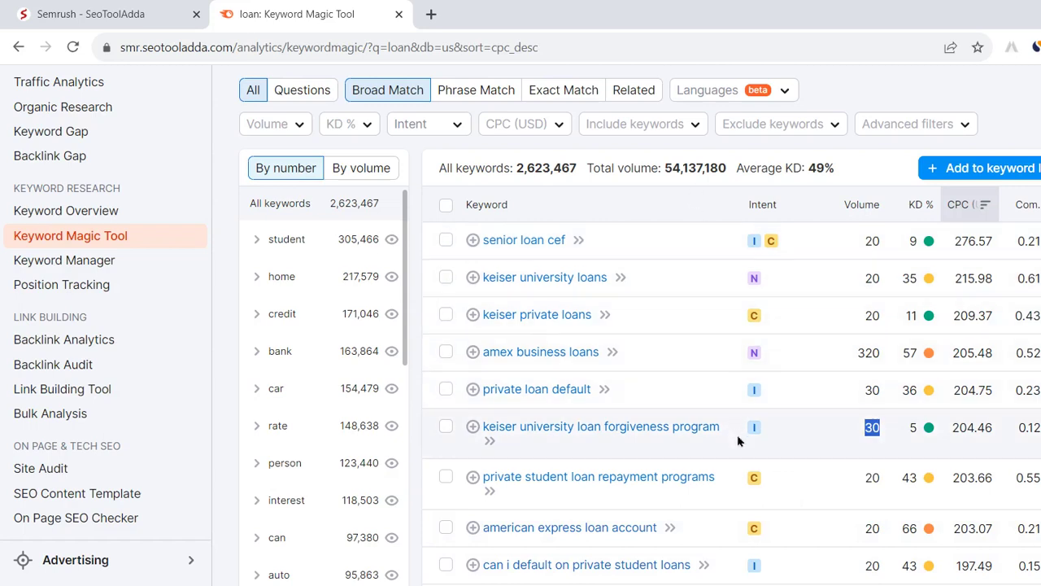
- Compare search volume, difficulty and CPC of further high-CPC keywords down the list, returning to its beginning
scroll(744, 449, down, 2)
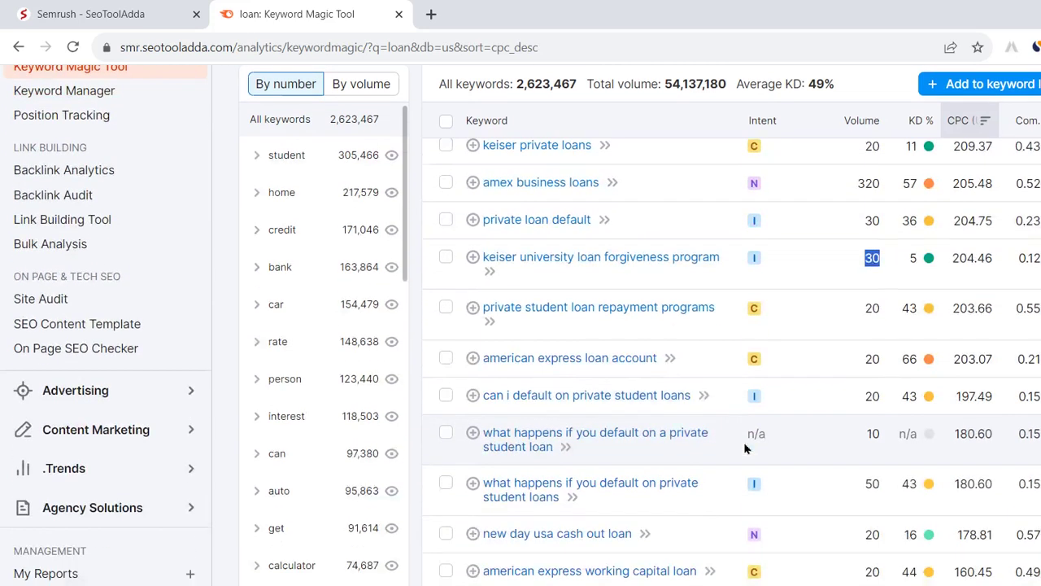
scroll(765, 448, down, 2)
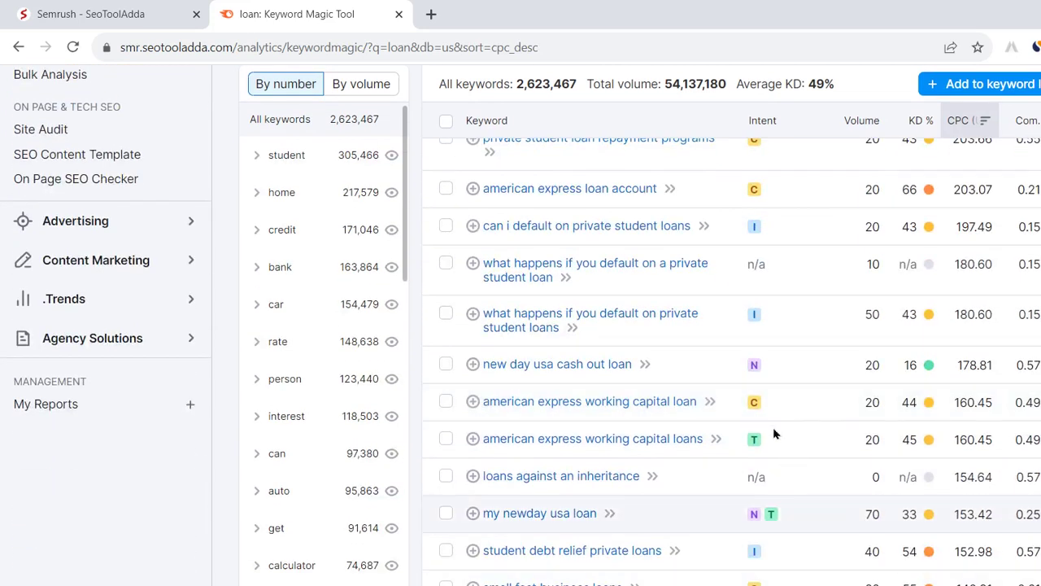
scroll(774, 432, down, 3)
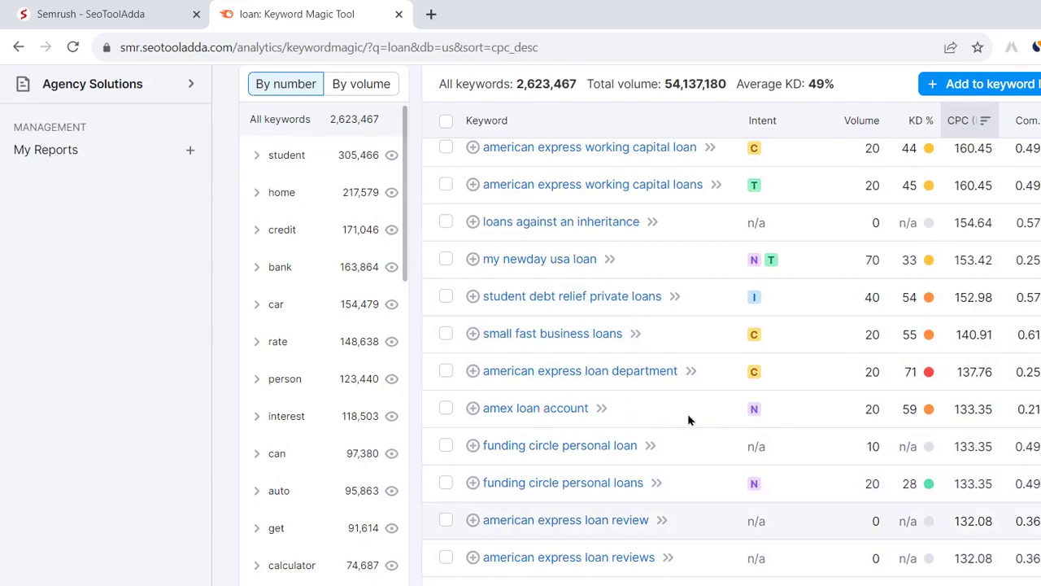
scroll(754, 407, down, 3)
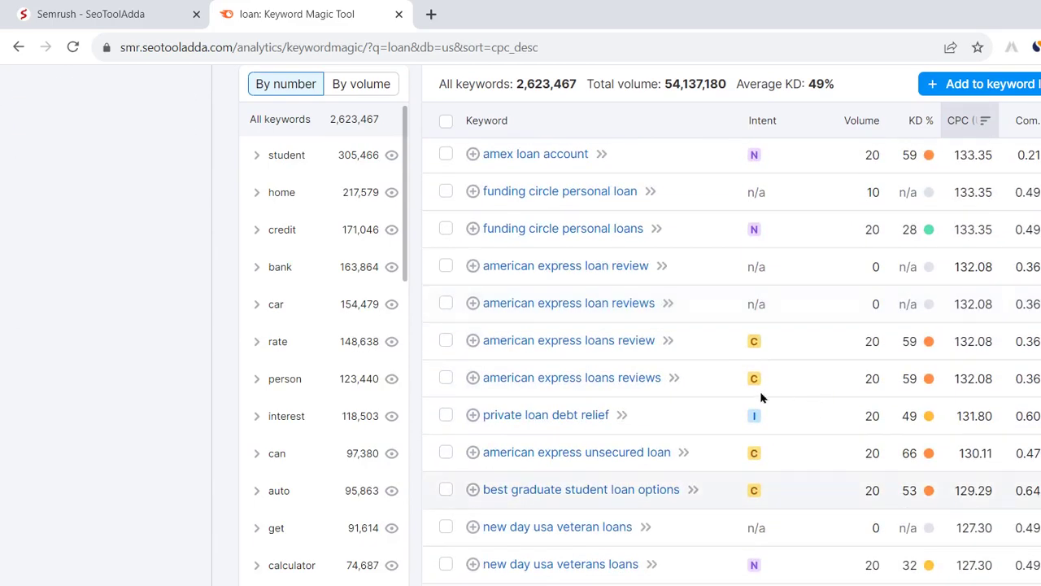
scroll(762, 397, up, 6)
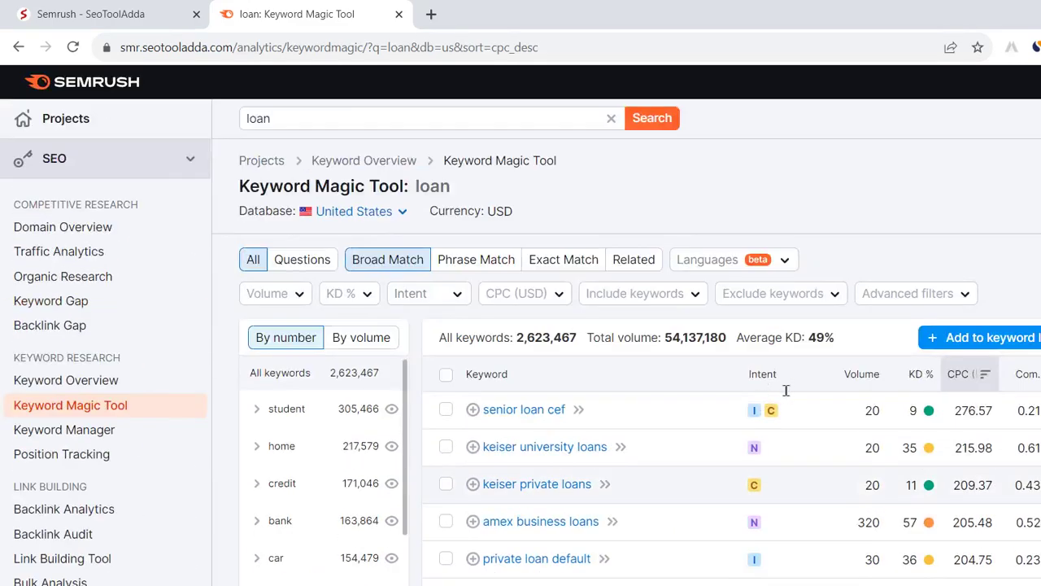